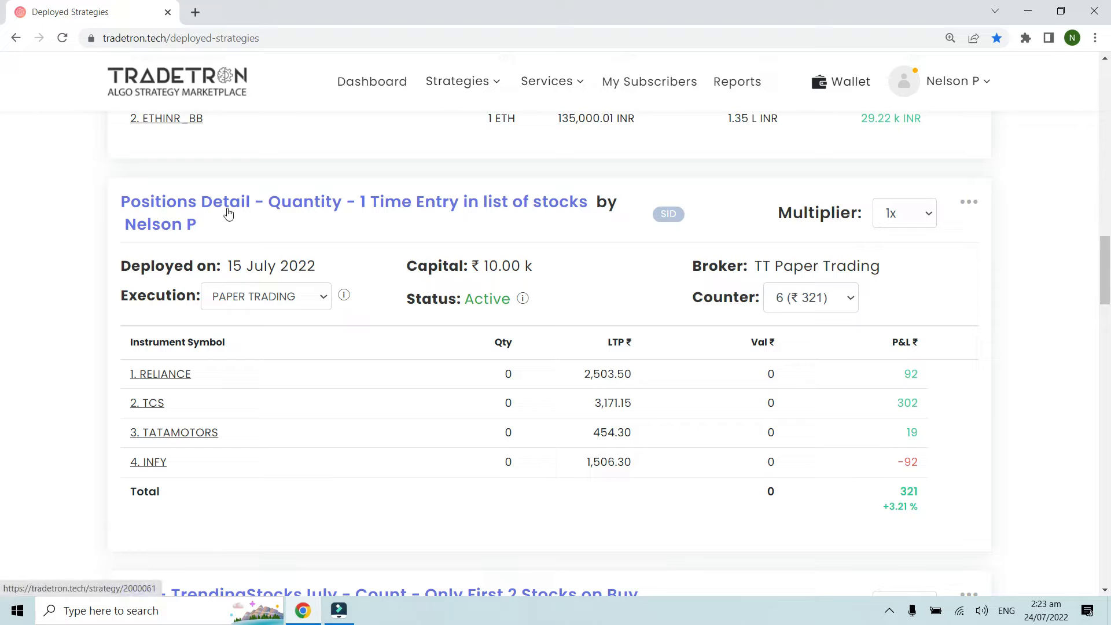
Step: Open the strategy "Positions Detail - Quantity - 1 Time Entry in list of stocks" for editing in a new browser tab
click(970, 207)
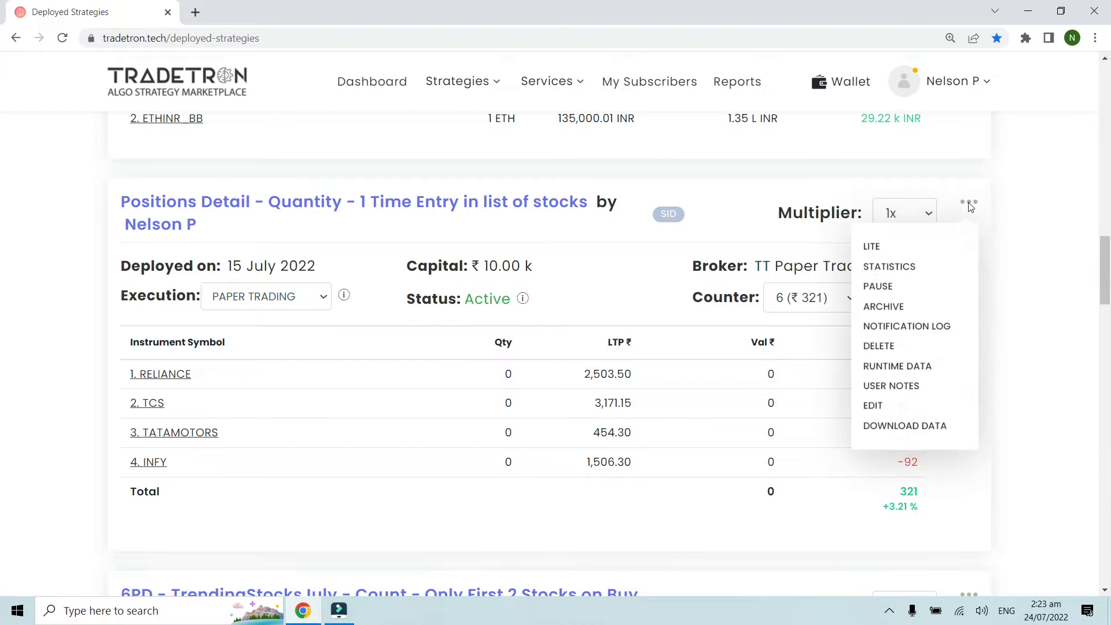
right_click(877, 408)
click(936, 419)
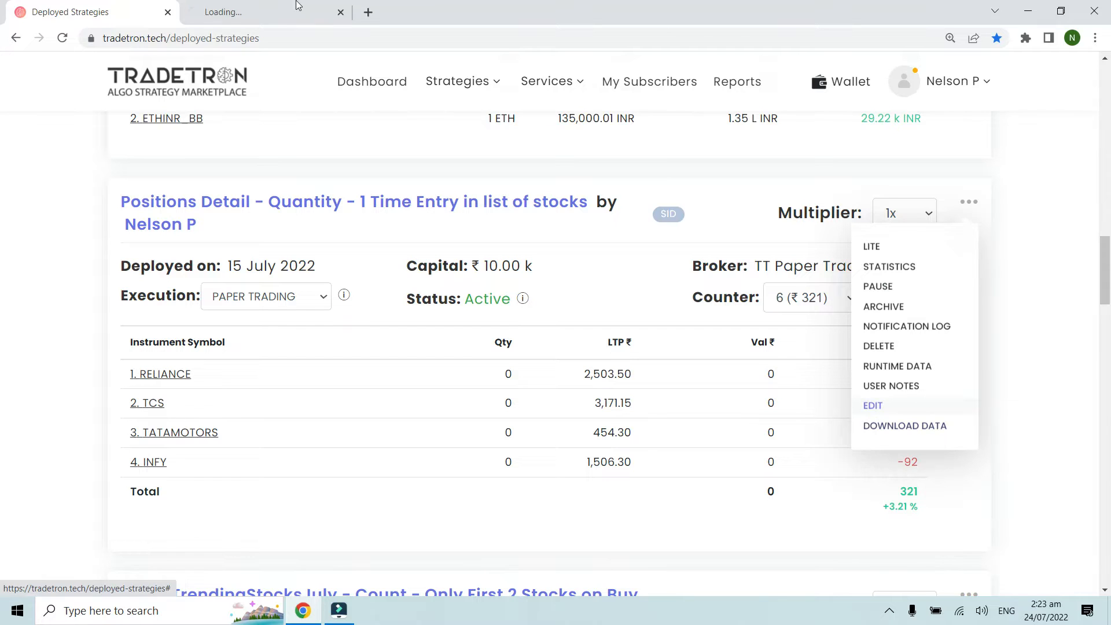
click(258, 11)
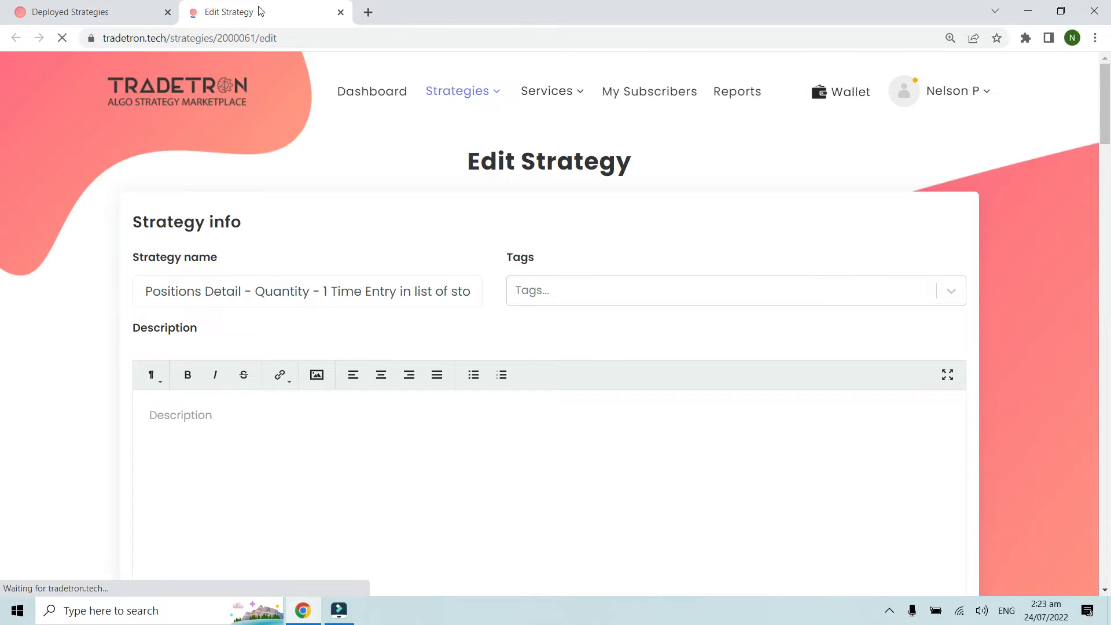
Step: Open the Set 1 entry conditions in the Condition Builder and enlarge the page to 125%
scroll(356, 180, down, 5)
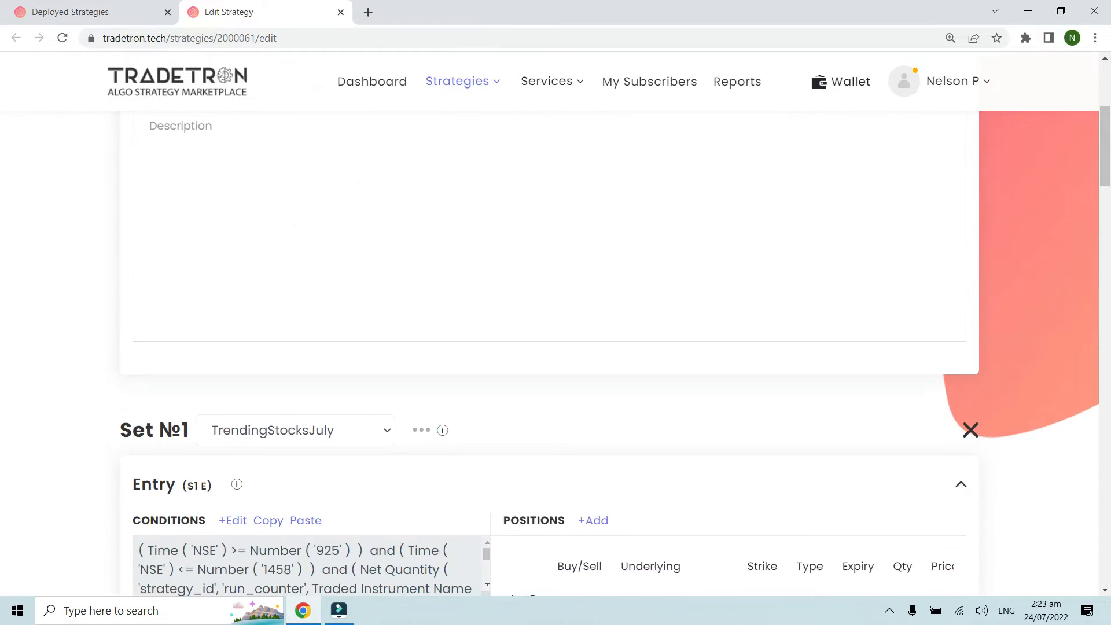
scroll(359, 177, down, 5)
click(229, 232)
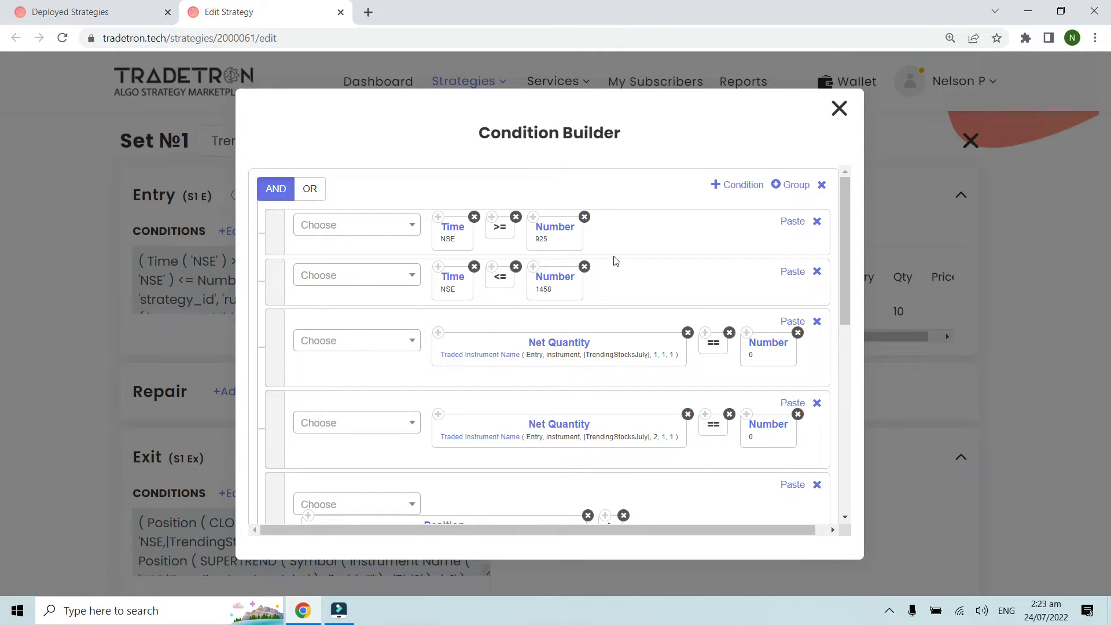
key(ctrl+plus)
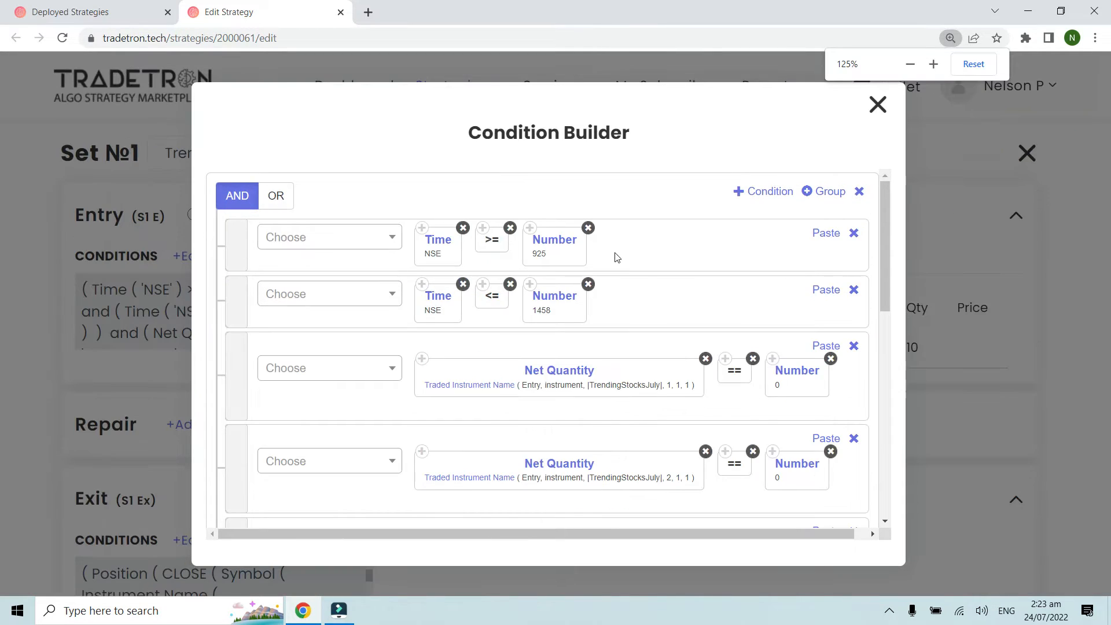
Step: Examine the entry's time window and Net Quantity conditions down to the CLOSE versus SUPERTREND comparisons
scroll(672, 263, down, 2)
scroll(673, 264, up, 2)
scroll(673, 265, down, 1)
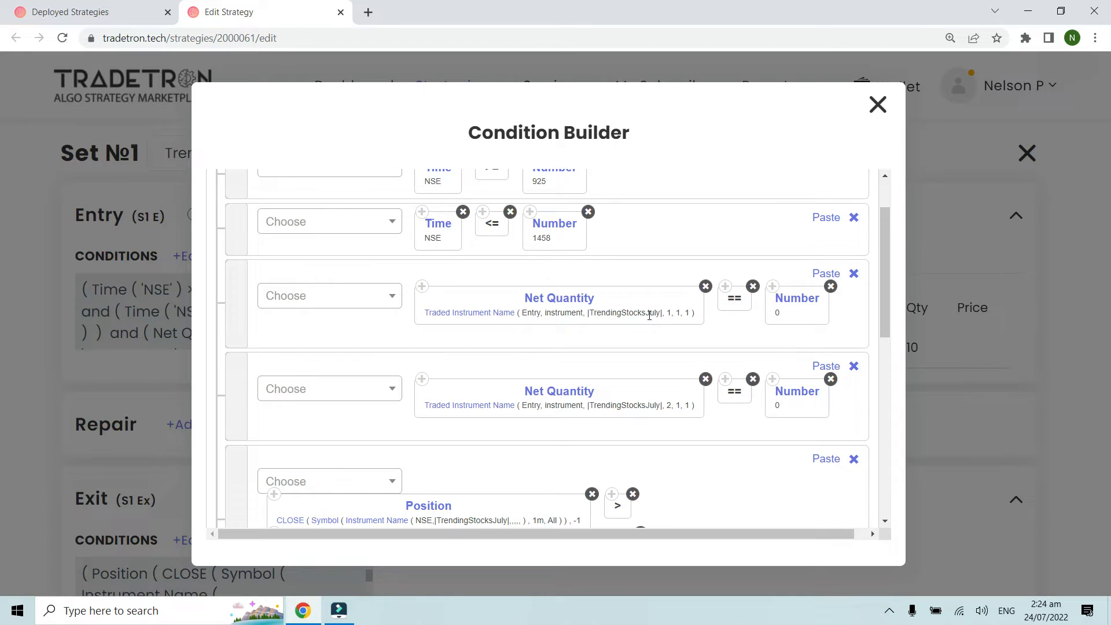
scroll(657, 337, up, 1)
scroll(657, 337, down, 5)
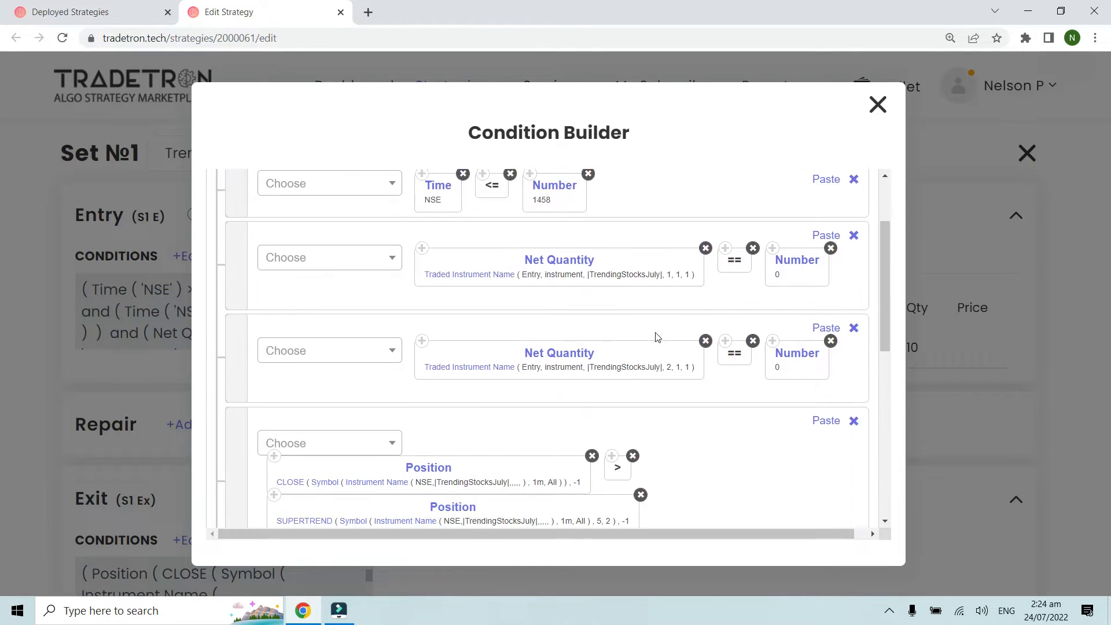
scroll(657, 337, down, 1)
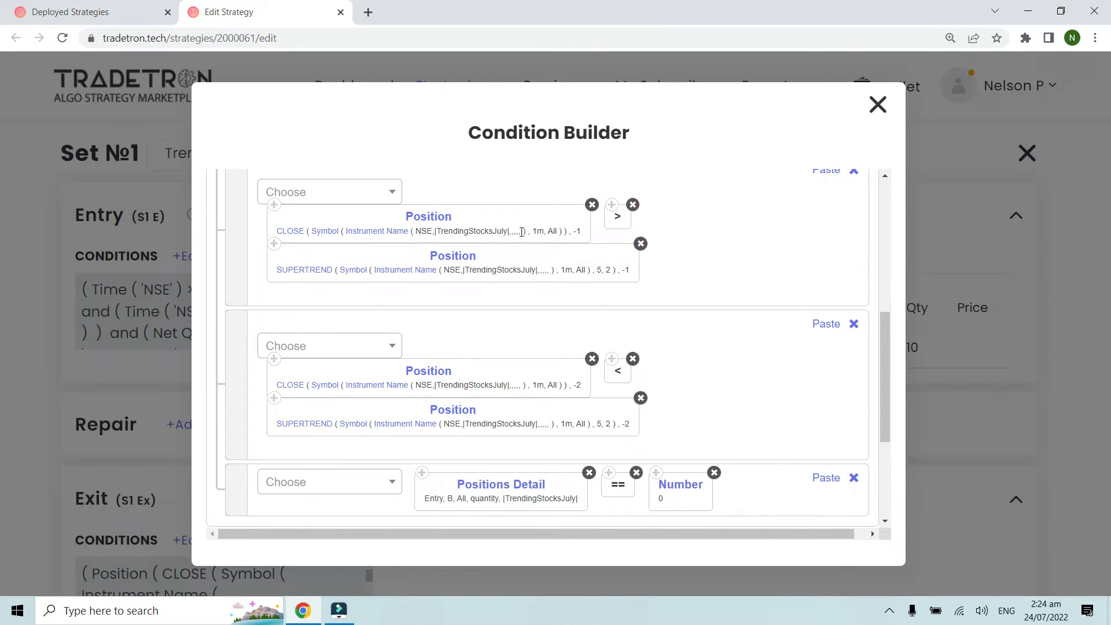
key(ctrl+plus)
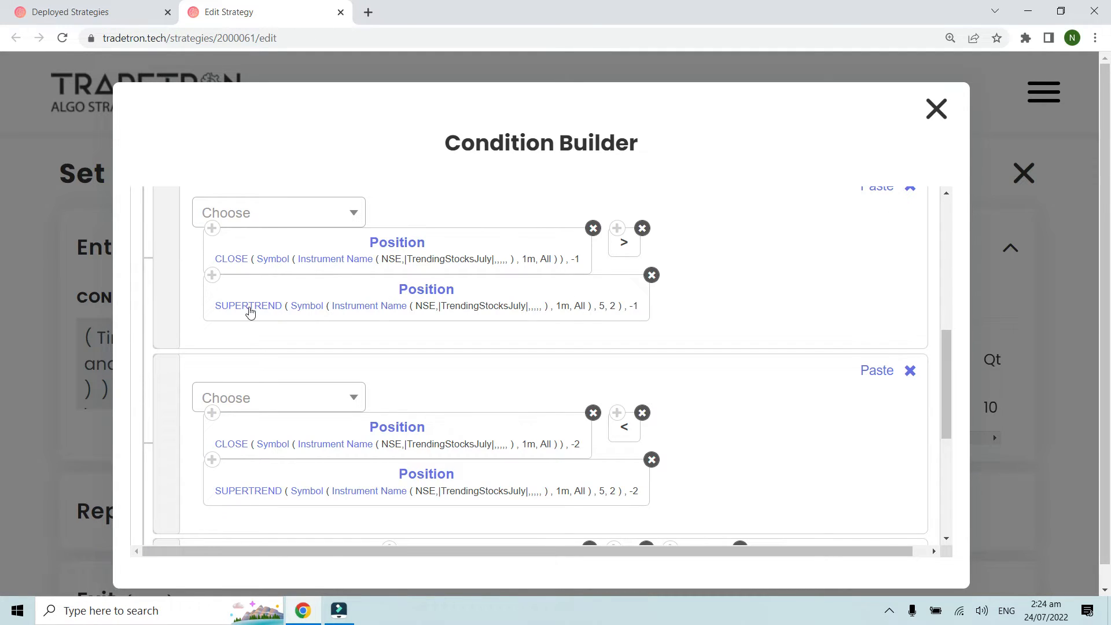
Step: Check the parameters of the SUPERTREND keyword in the -1 candle condition and accept them as they are
click(248, 308)
scroll(583, 434, down, 4)
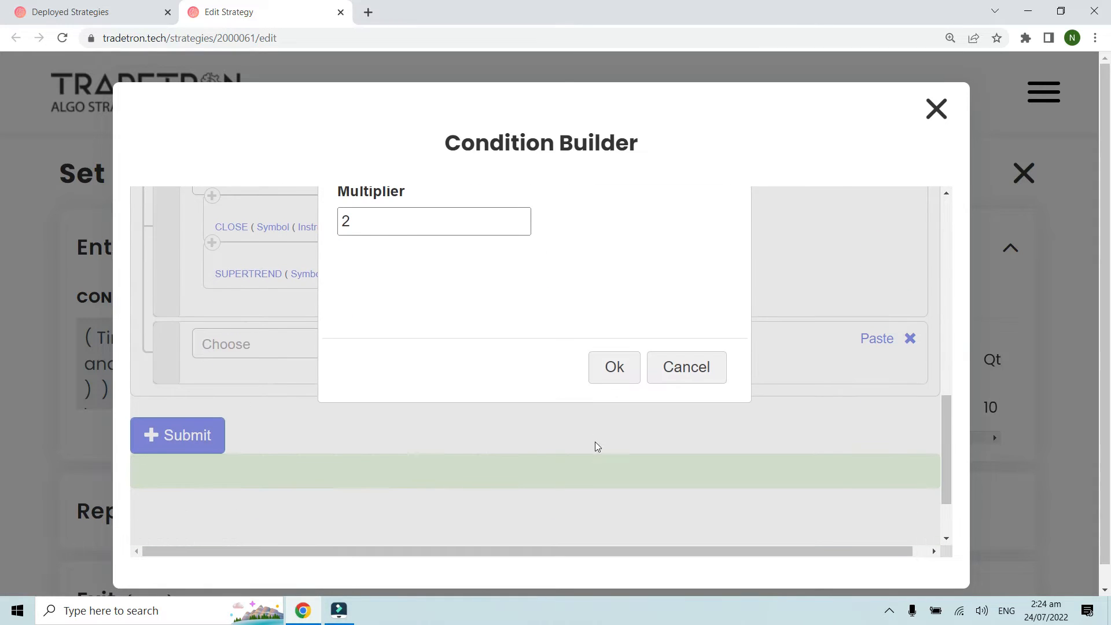
click(599, 377)
scroll(576, 376, up, 4)
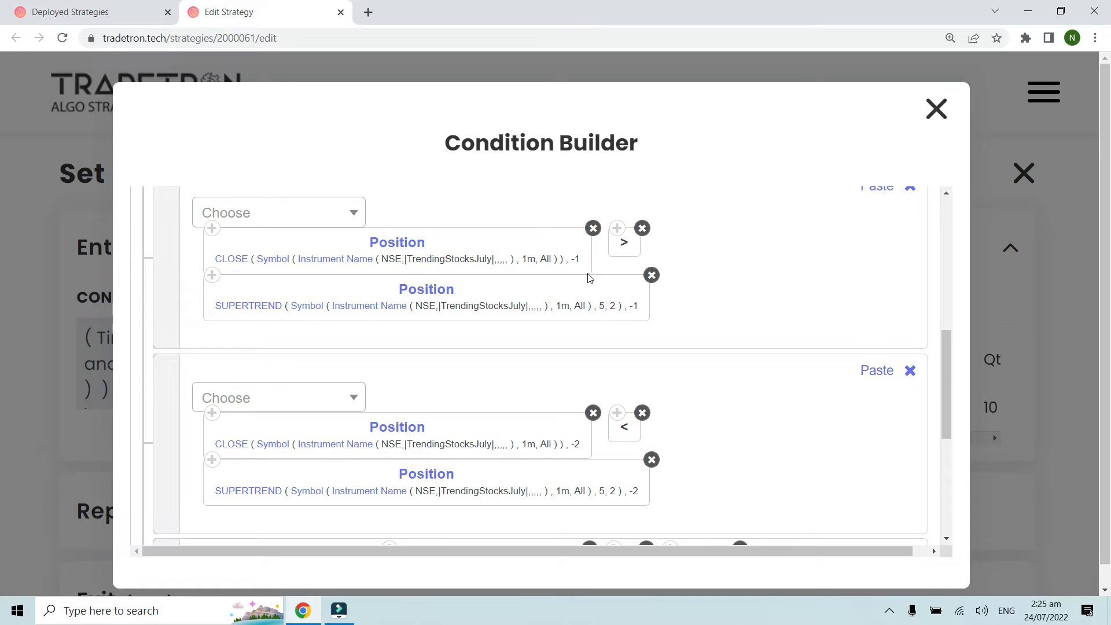
Step: Examine the two CLOSE versus SUPERTREND crossover conditions and the Positions Detail condition that follows them
scroll(588, 299, up, 1)
scroll(588, 299, down, 1)
scroll(543, 462, down, 1)
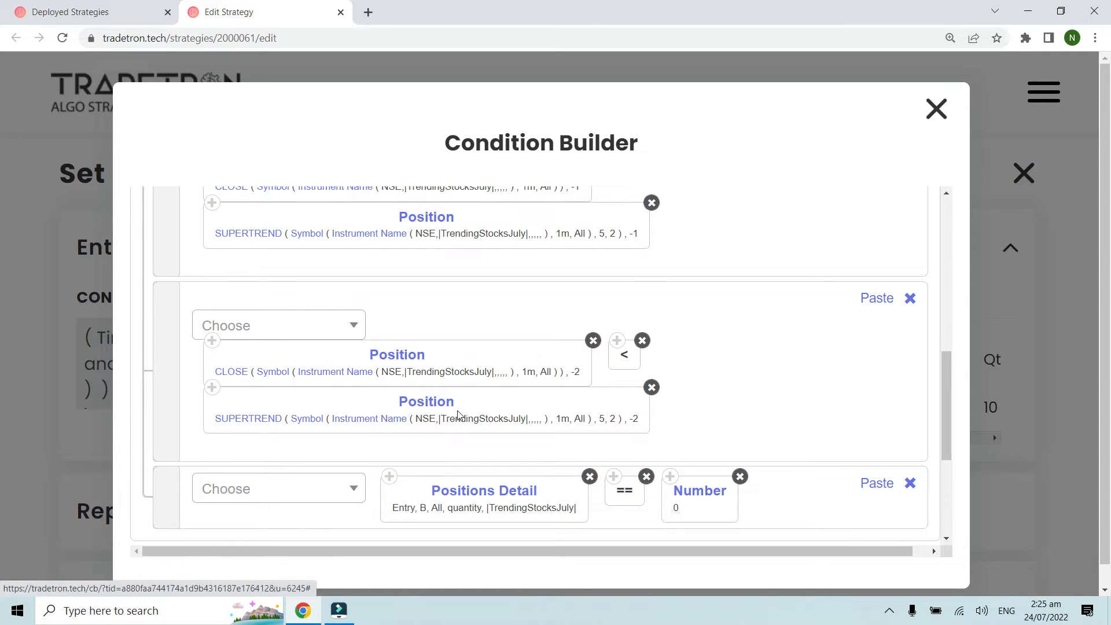
scroll(459, 415, up, 1)
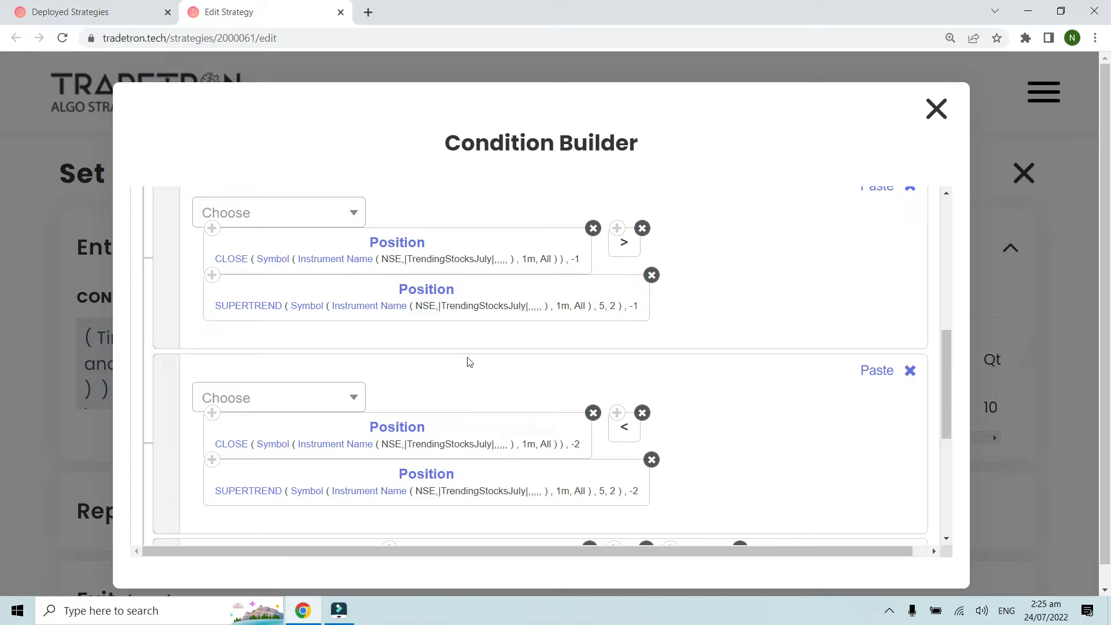
scroll(483, 299, down, 1)
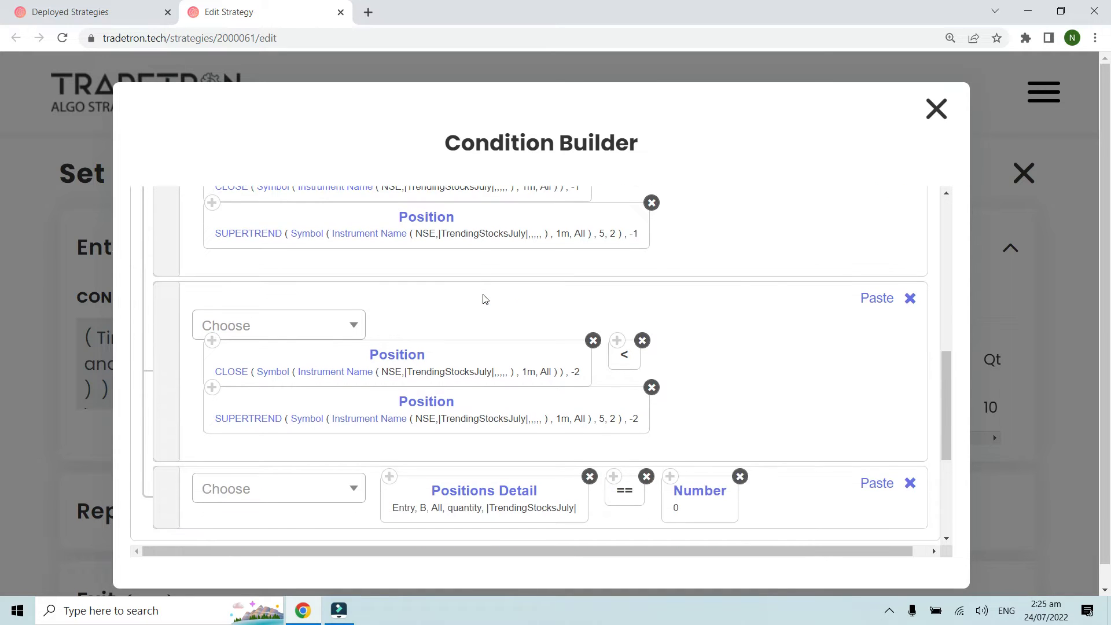
scroll(484, 298, up, 2)
scroll(484, 299, down, 1)
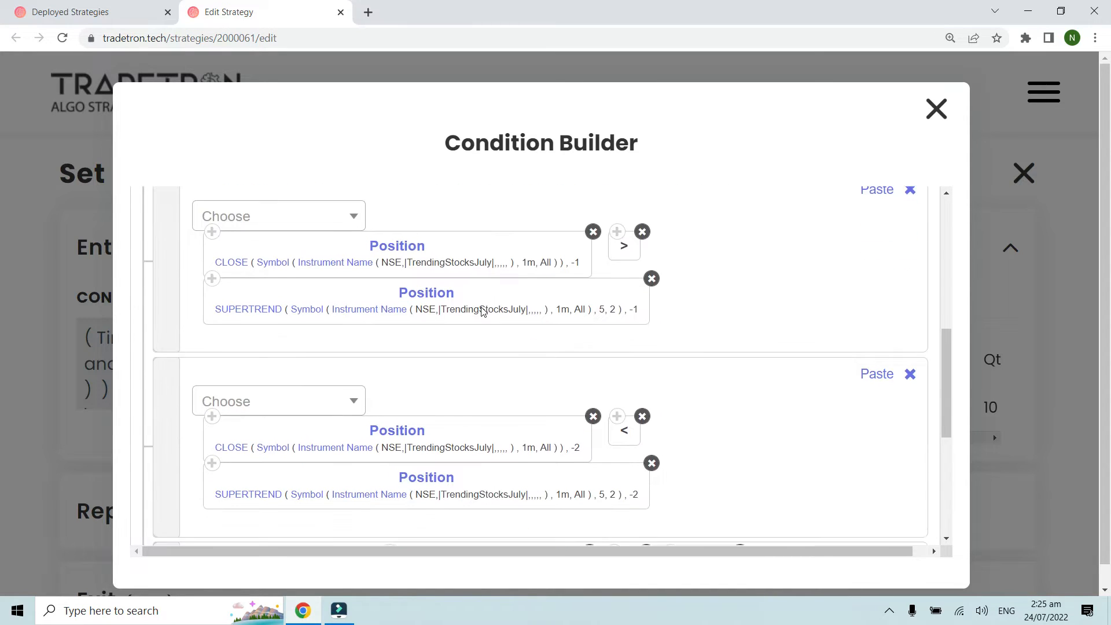
scroll(482, 307, down, 1)
scroll(483, 307, down, 1)
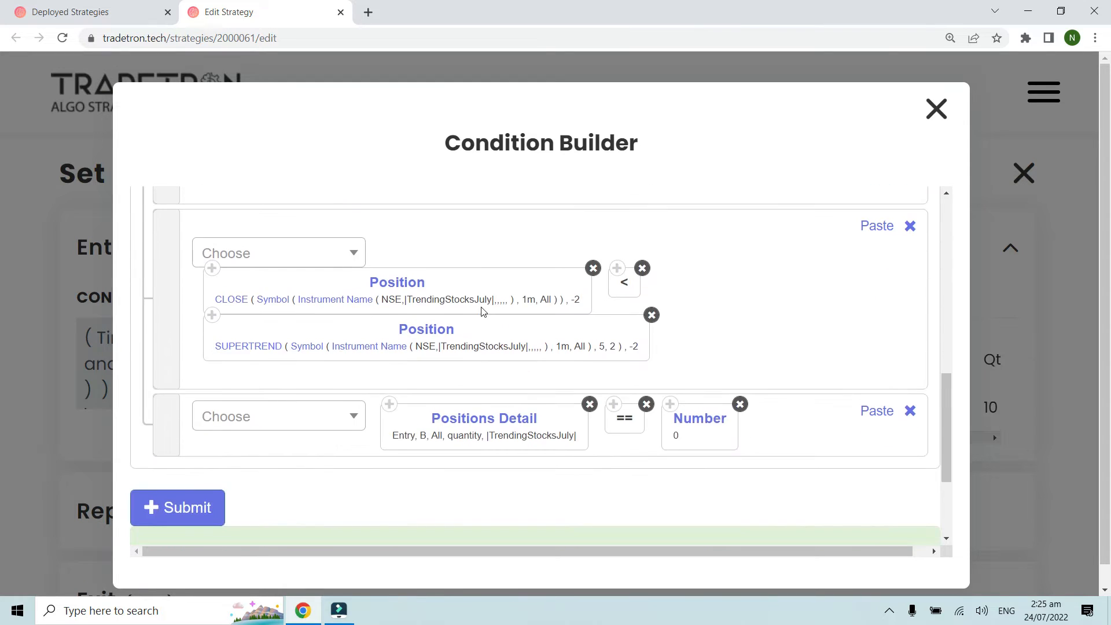
scroll(483, 310, up, 4)
scroll(484, 311, down, 4)
scroll(474, 410, down, 1)
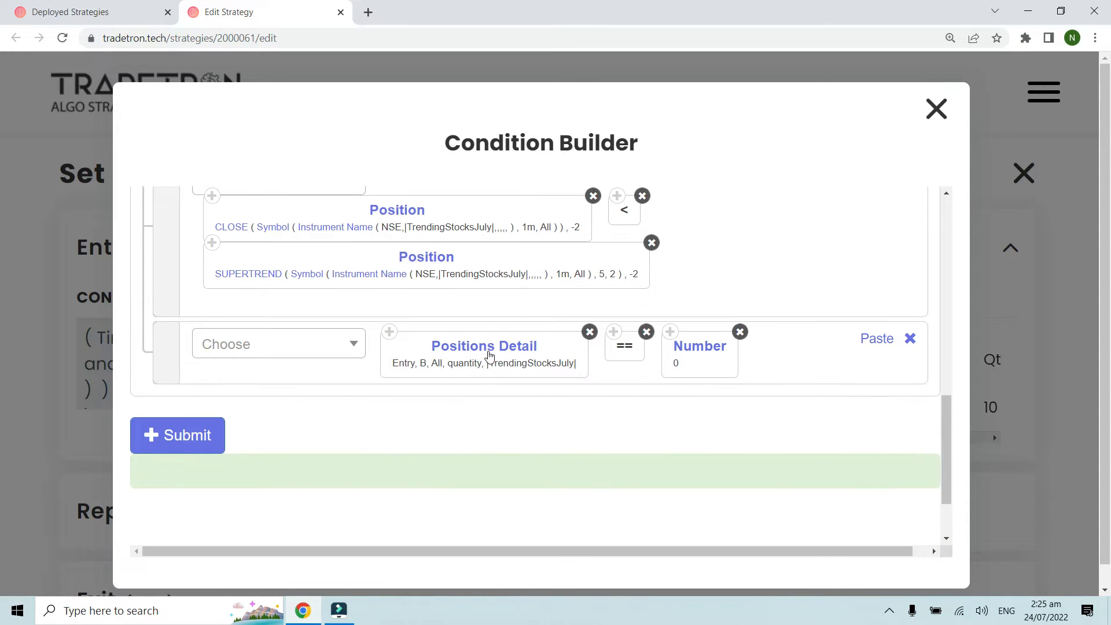
Step: Review the Positions Detail keyword's condition type, transaction type options, instruments type, quantity and underlying list, then close its parameters
click(487, 356)
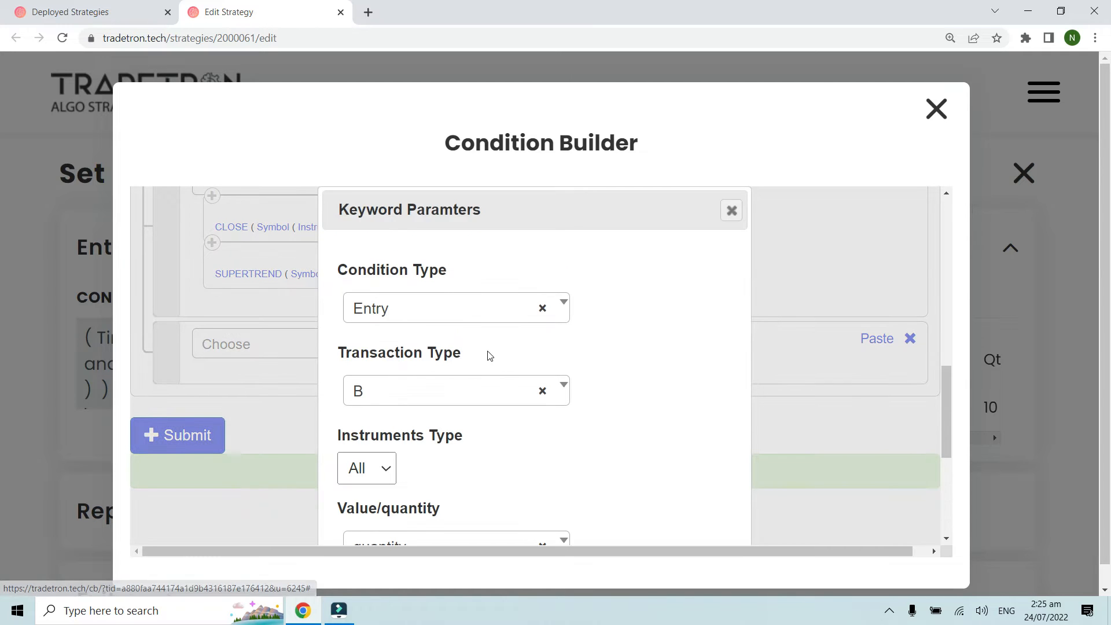
scroll(469, 373, down, 1)
click(422, 334)
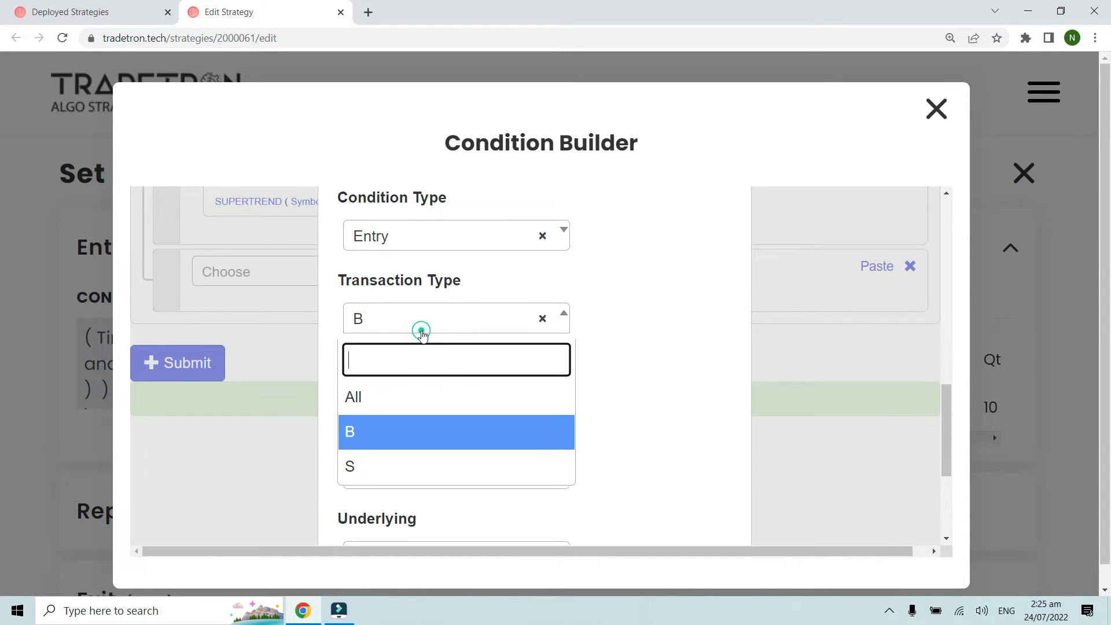
click(423, 336)
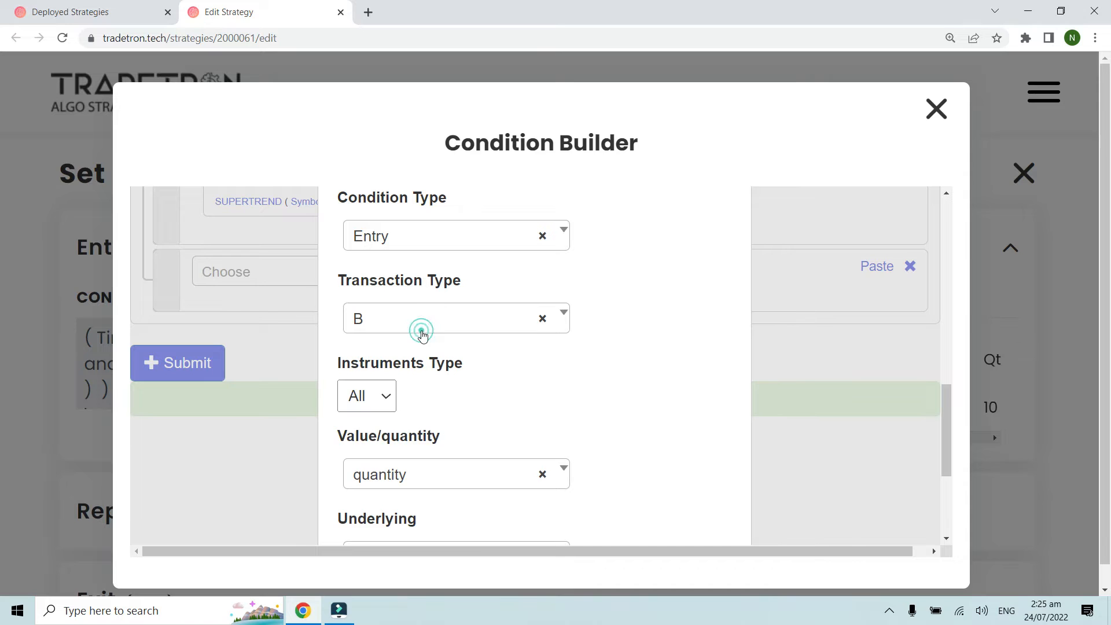
click(509, 382)
scroll(450, 342, down, 1)
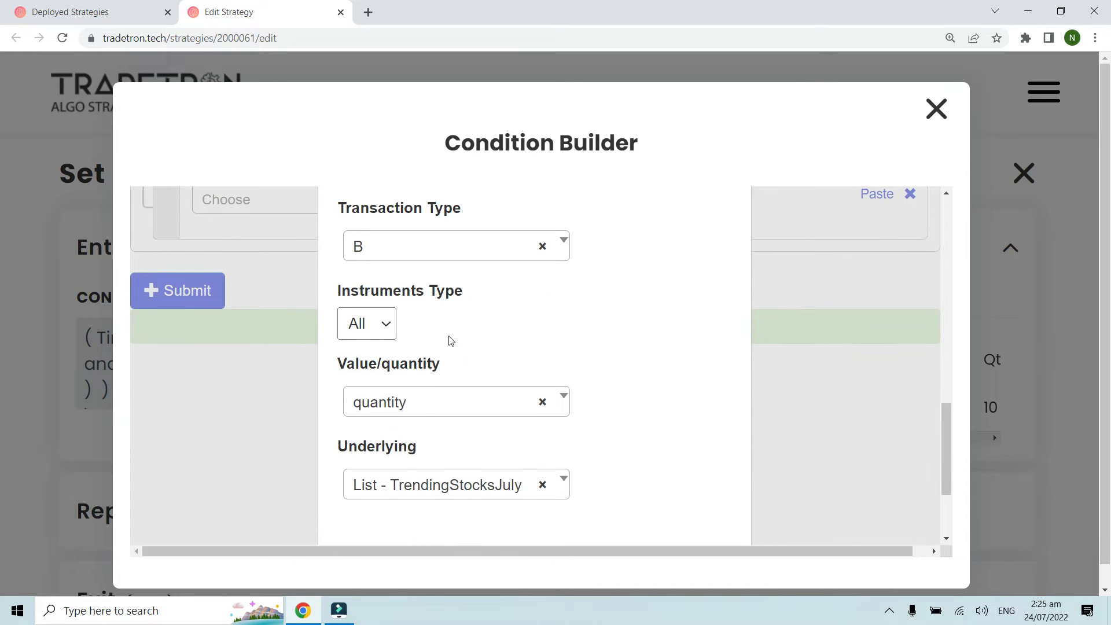
scroll(440, 332, up, 1)
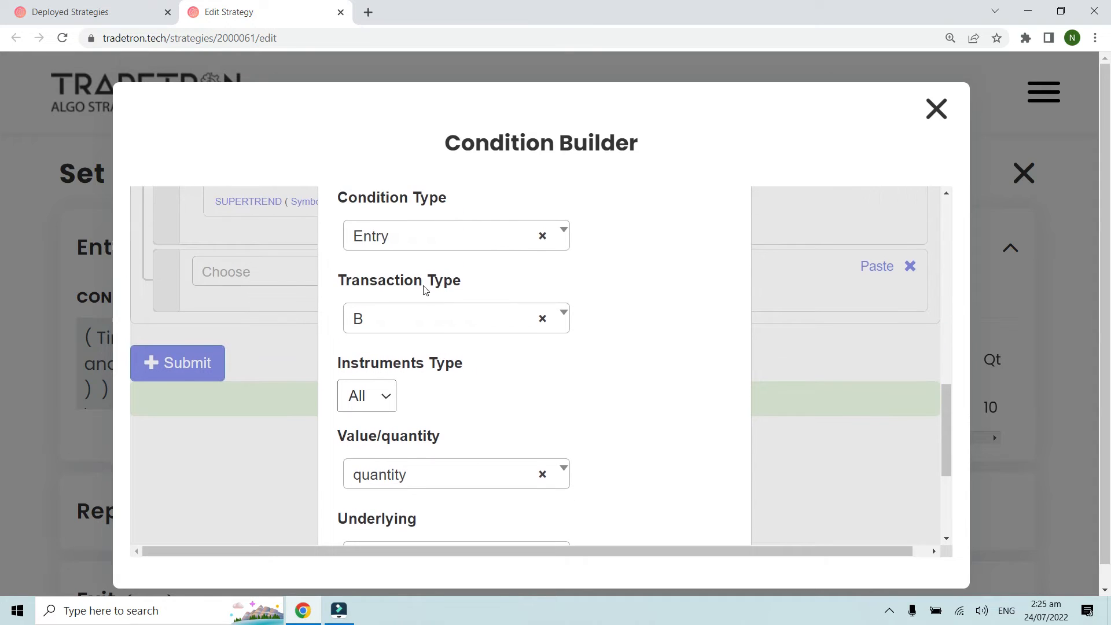
scroll(387, 373, down, 1)
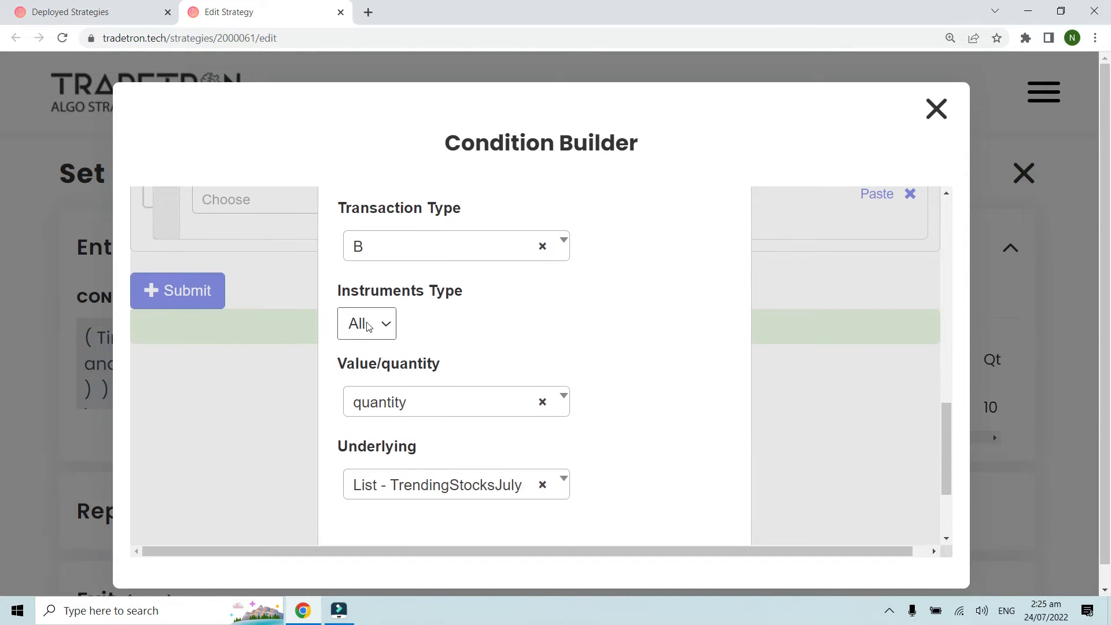
scroll(452, 437, down, 1)
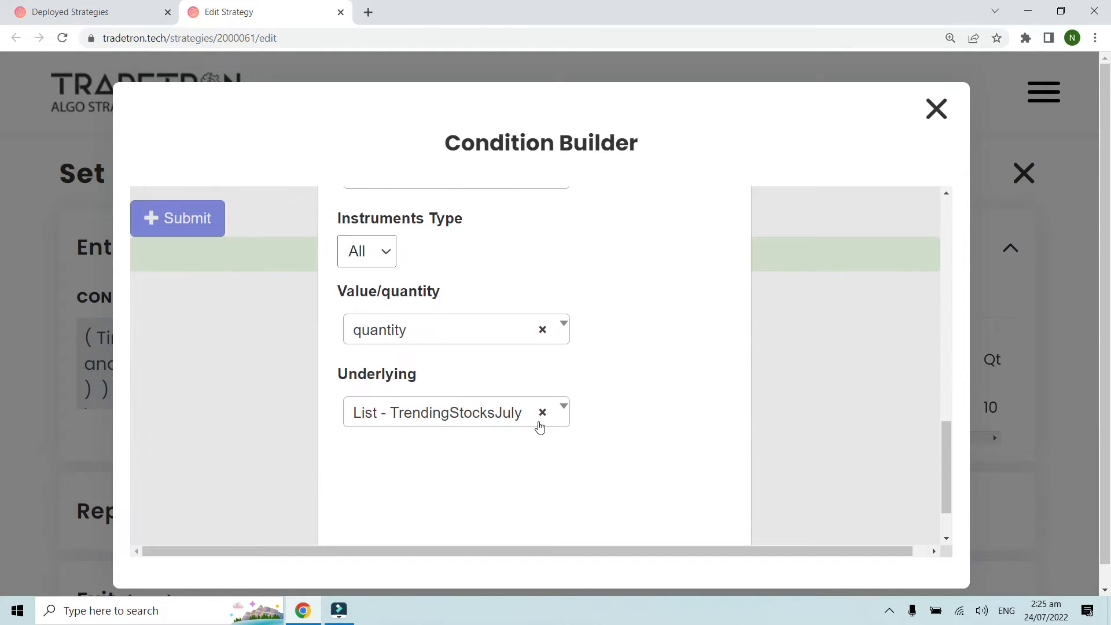
scroll(541, 426, down, 1)
click(632, 520)
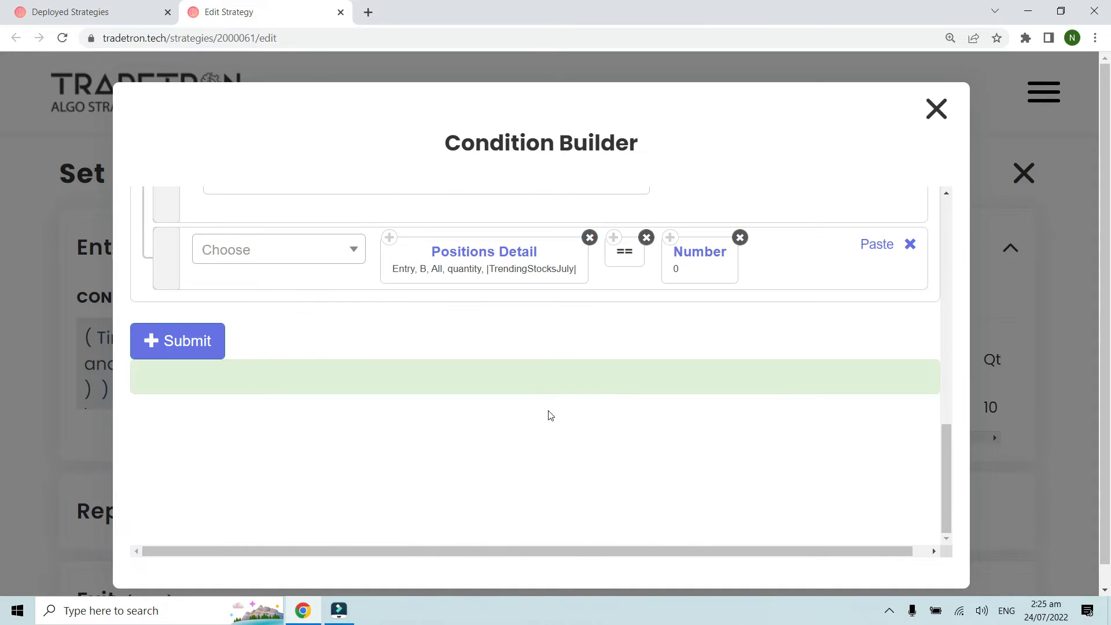
Step: Reopen the Positions Detail parameters to recheck the transaction type and underlying list, leaving the settings as they are
scroll(550, 414, up, 1)
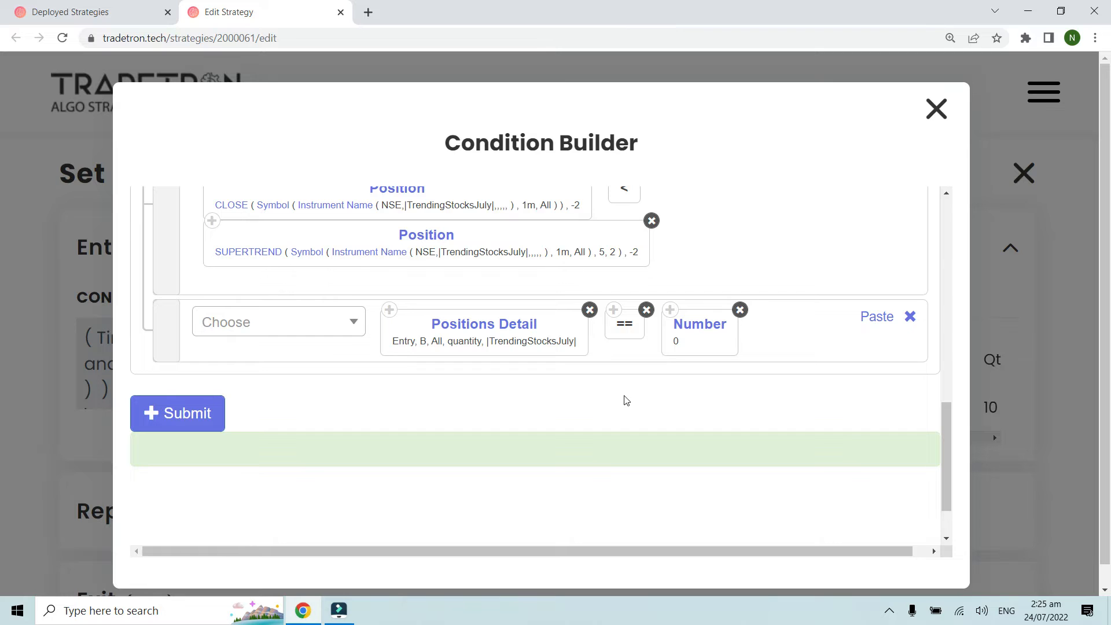
scroll(626, 401, up, 1)
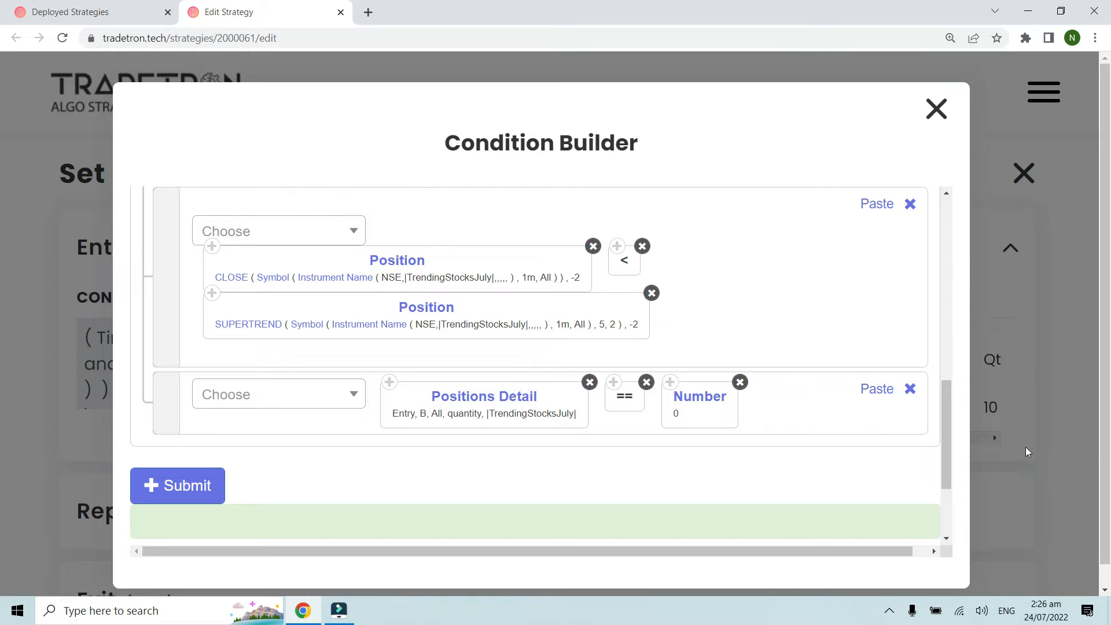
click(470, 398)
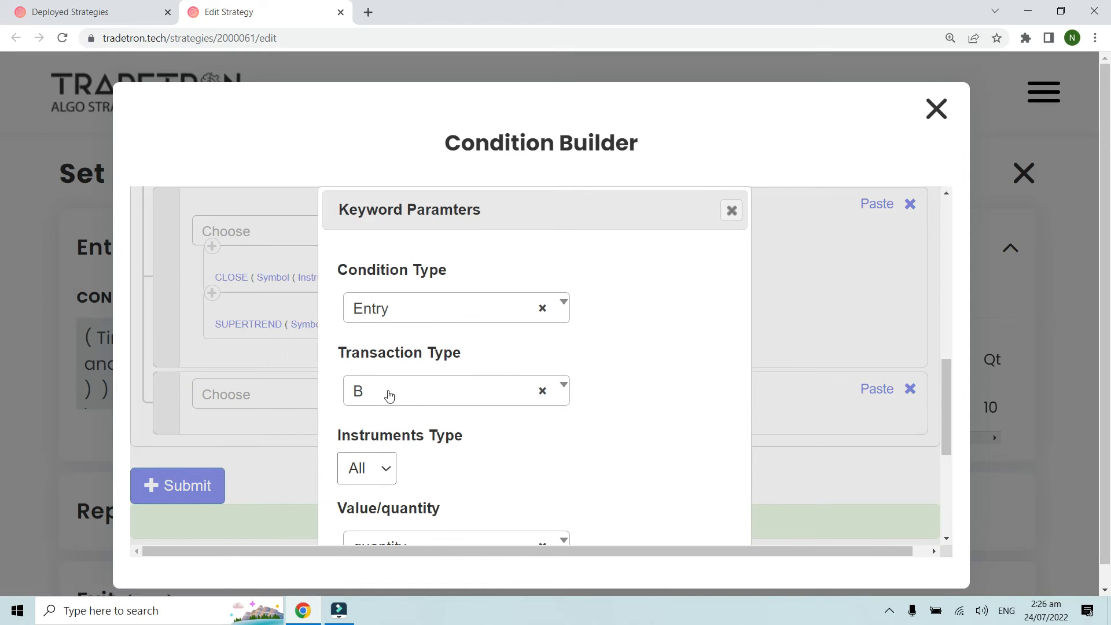
click(388, 393)
click(388, 391)
scroll(585, 428, down, 5)
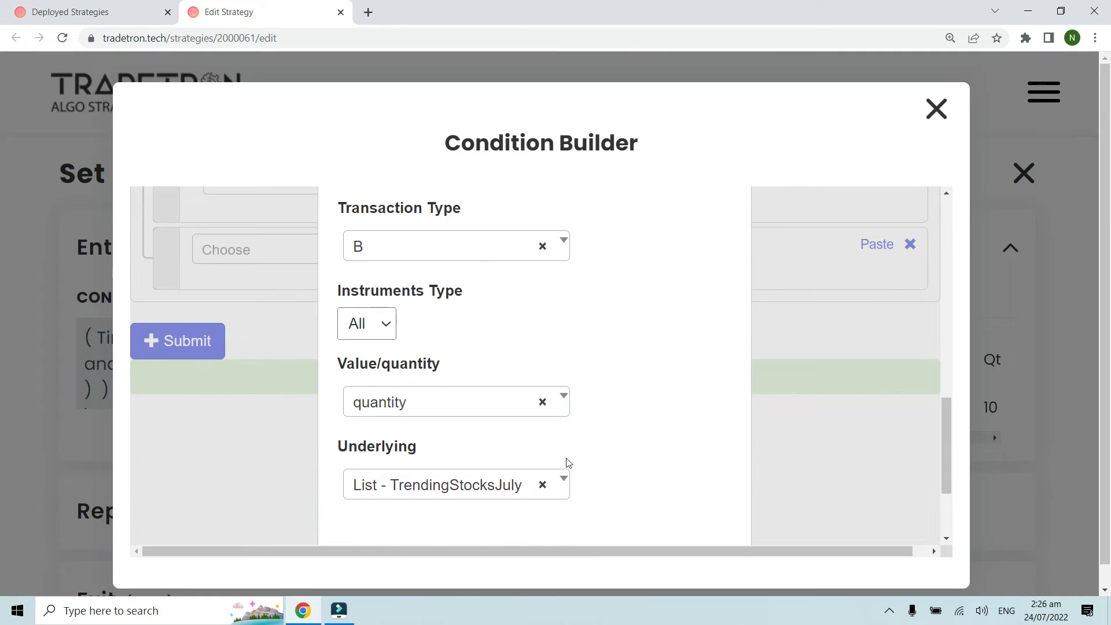
click(608, 510)
scroll(618, 466, up, 3)
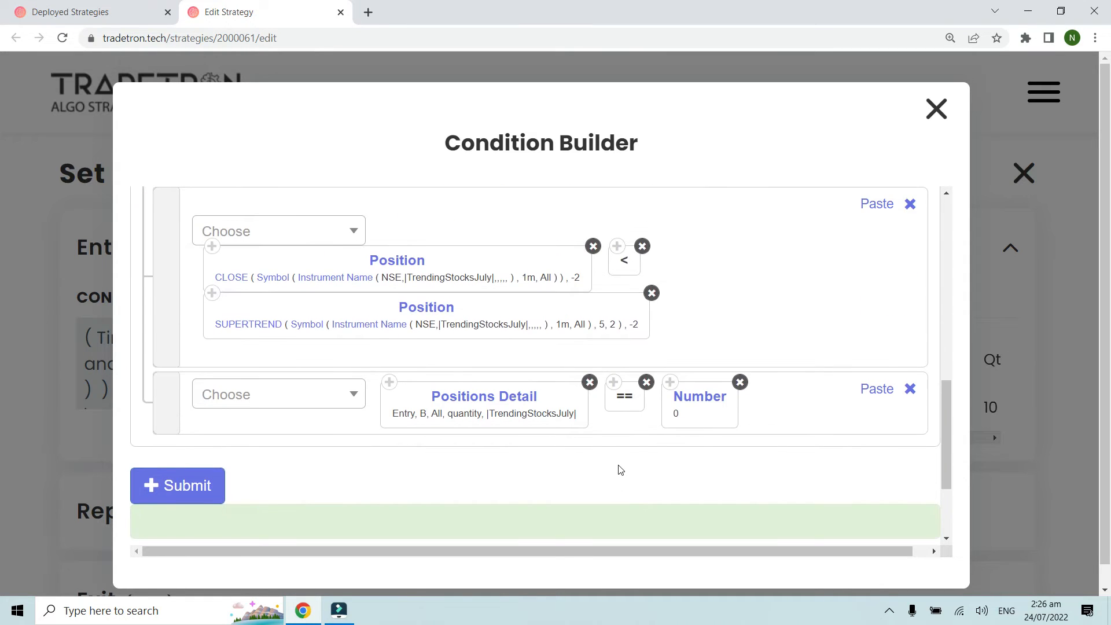
Step: Submit the Set 1 entry conditions and close the Condition Builder
scroll(620, 469, up, 1)
scroll(618, 464, down, 1)
scroll(555, 466, up, 1)
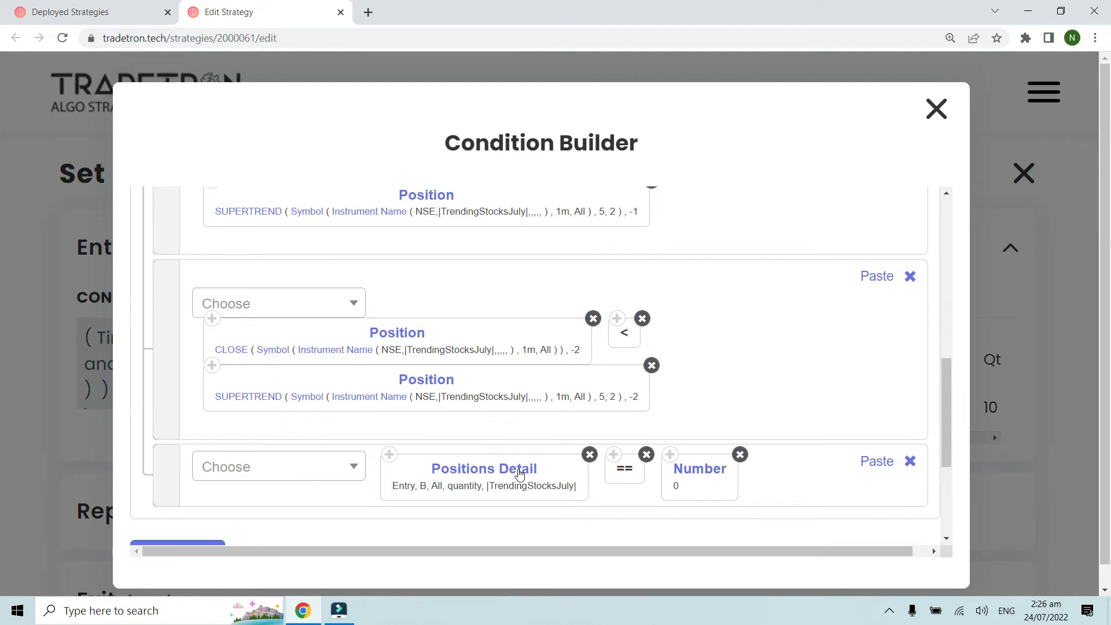
scroll(452, 484, down, 1)
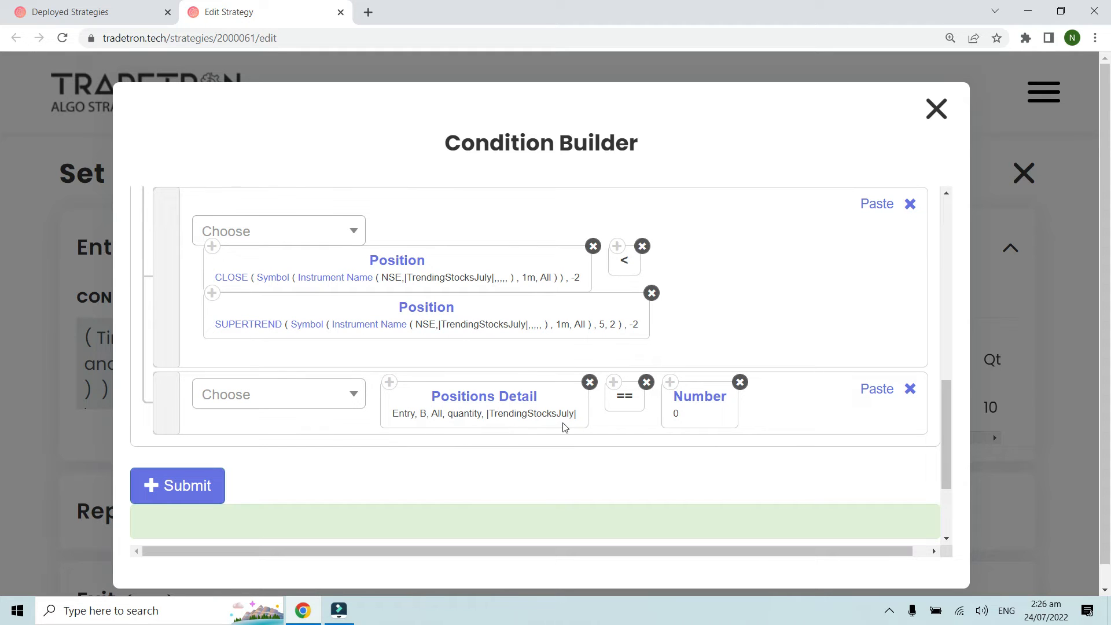
scroll(837, 317, up, 1)
scroll(837, 318, down, 1)
click(194, 491)
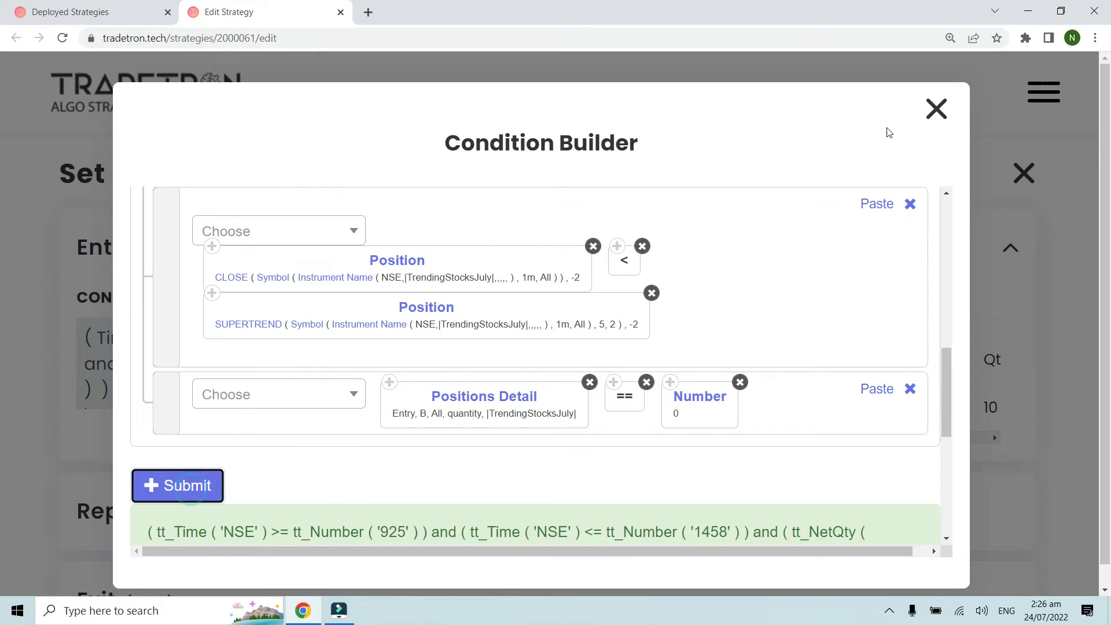
click(928, 112)
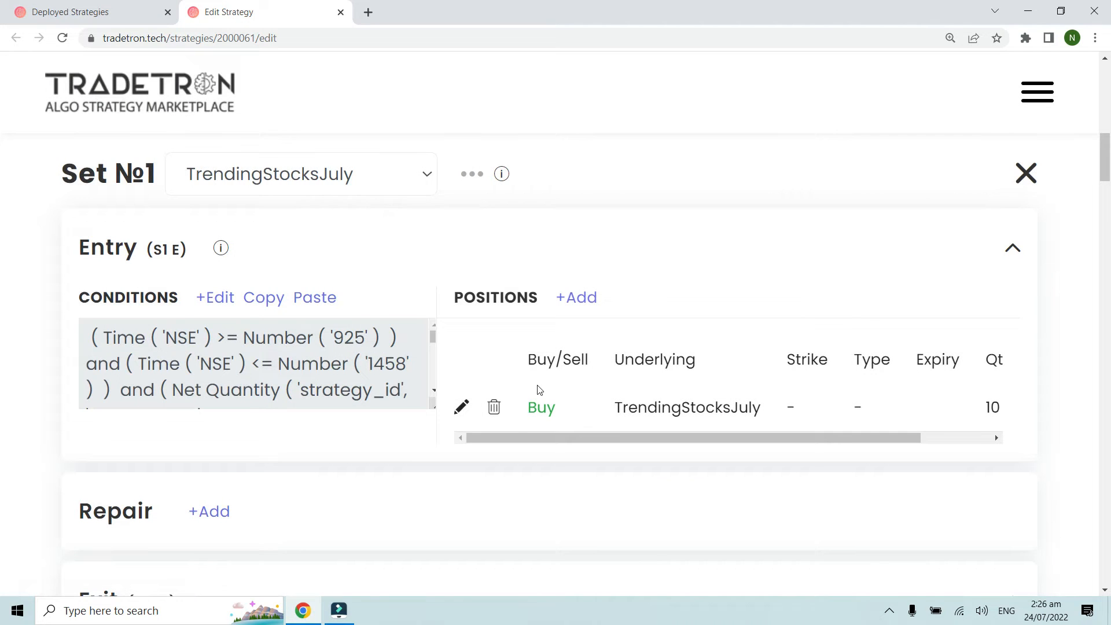
Step: Review the settings of Set 1's Buy position in the Position builder, including its quantity, and close it without changes
key(ctrl+minus)
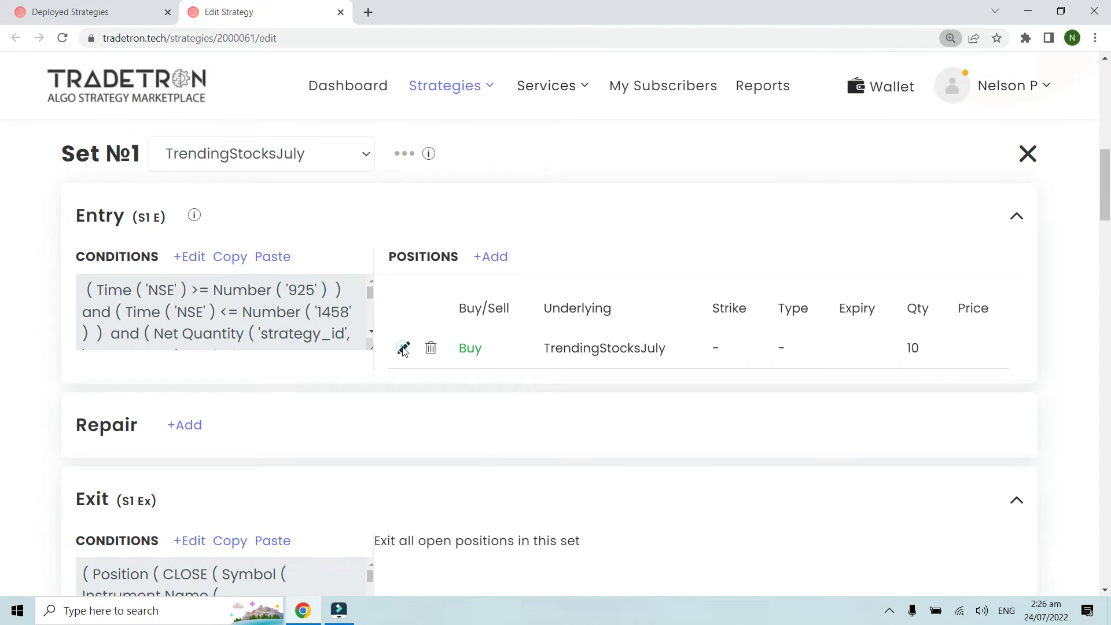
click(404, 349)
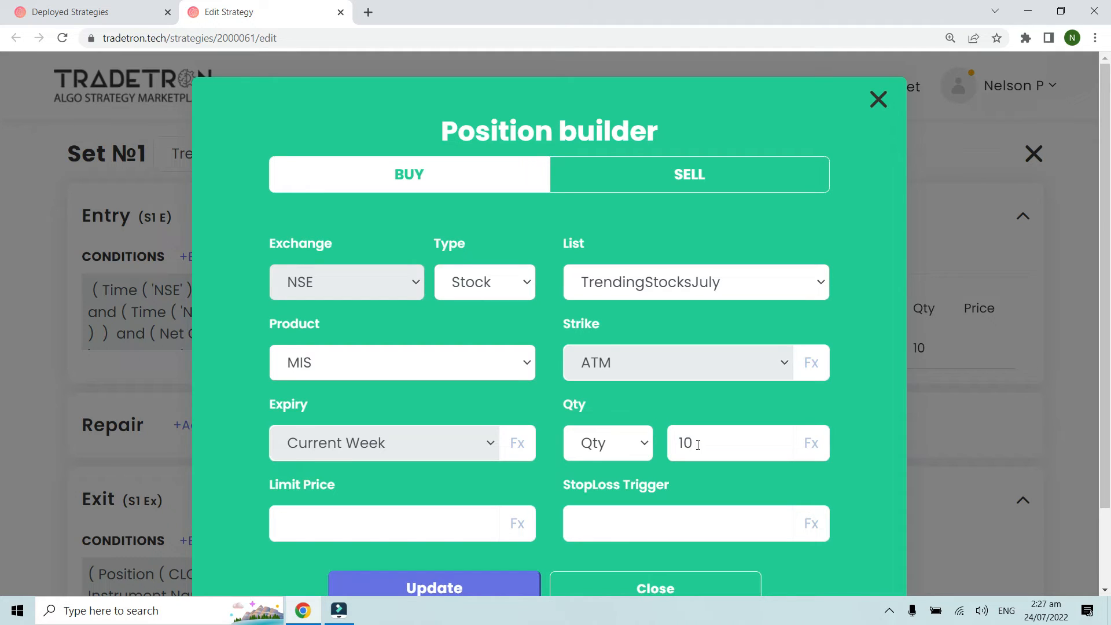
click(879, 101)
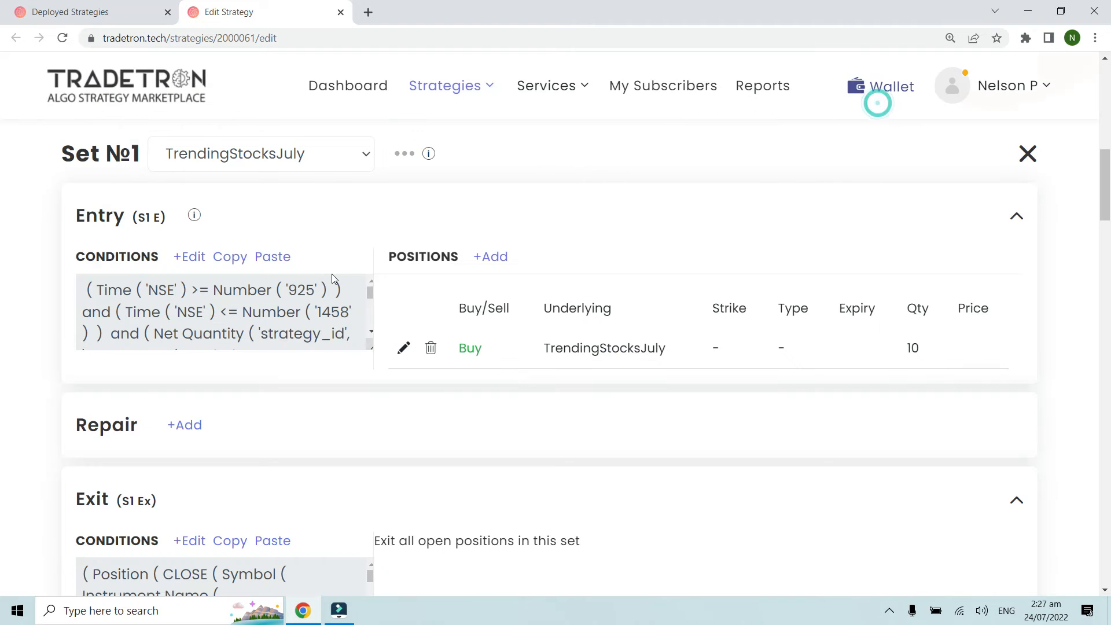
Step: View the stocks in Set 1's TrendingStocksJuly list, then recheck the quantity of the Buy position, closing both without changes
click(405, 155)
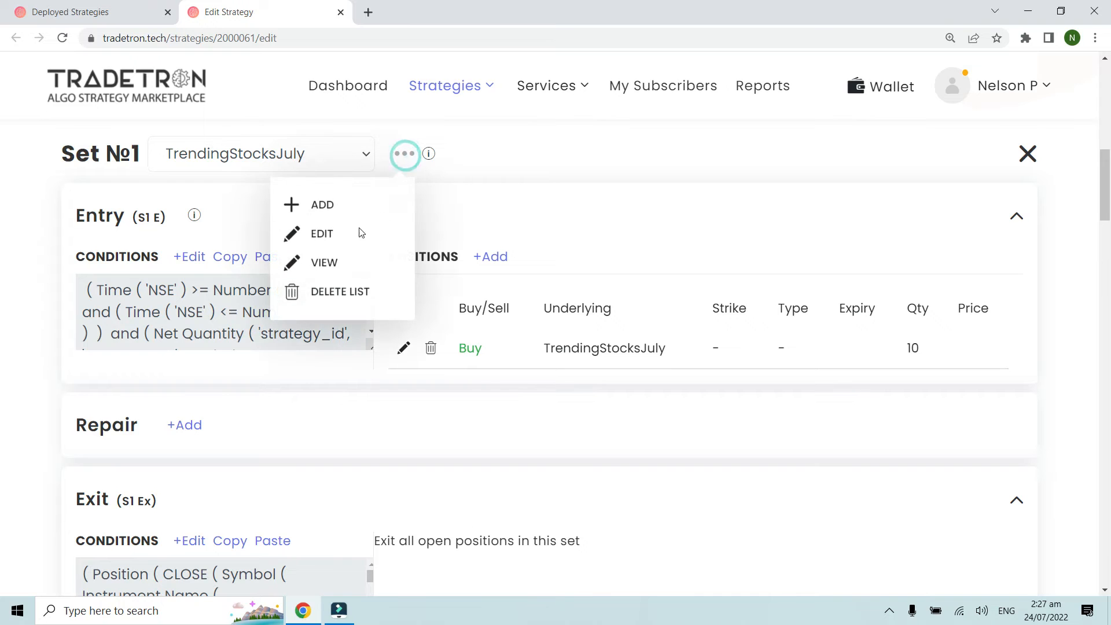
click(326, 265)
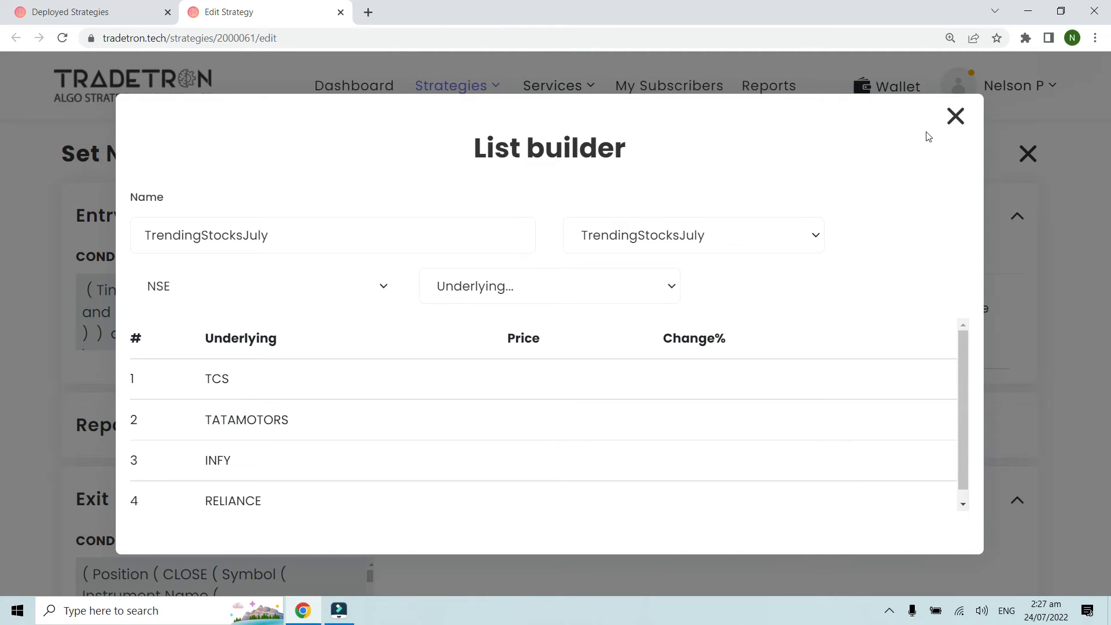
click(955, 116)
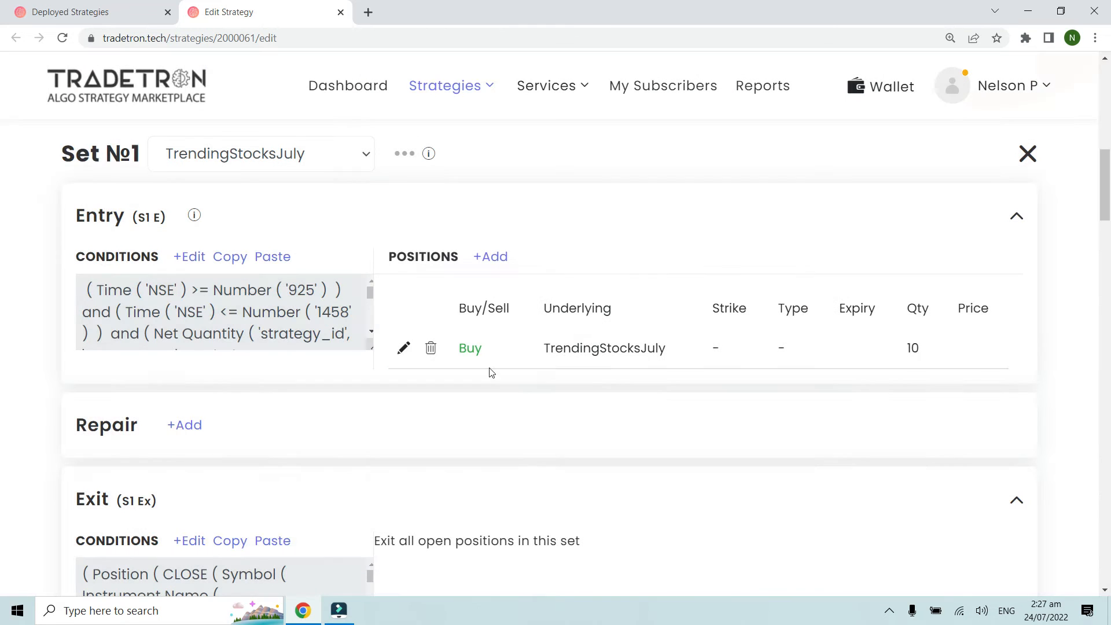
click(404, 348)
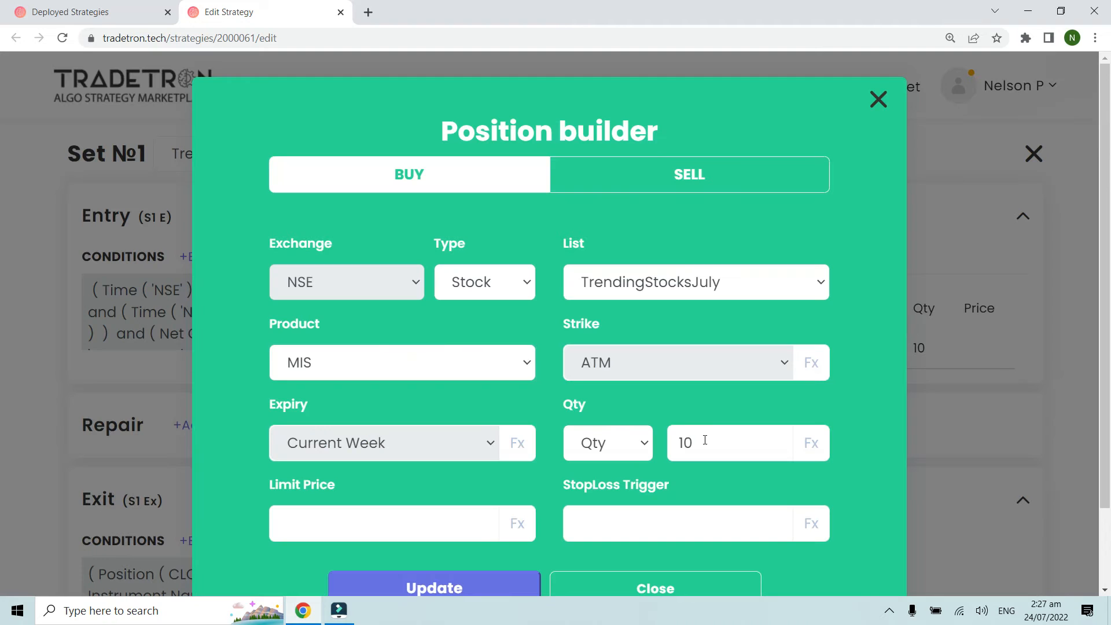
click(878, 100)
Step: Examine Set 1's exit conditions comparing CLOSE with SUPERTREND, then close the Condition Builder without changes
scroll(339, 324, down, 5)
scroll(198, 410, down, 3)
key(ctrl+plus)
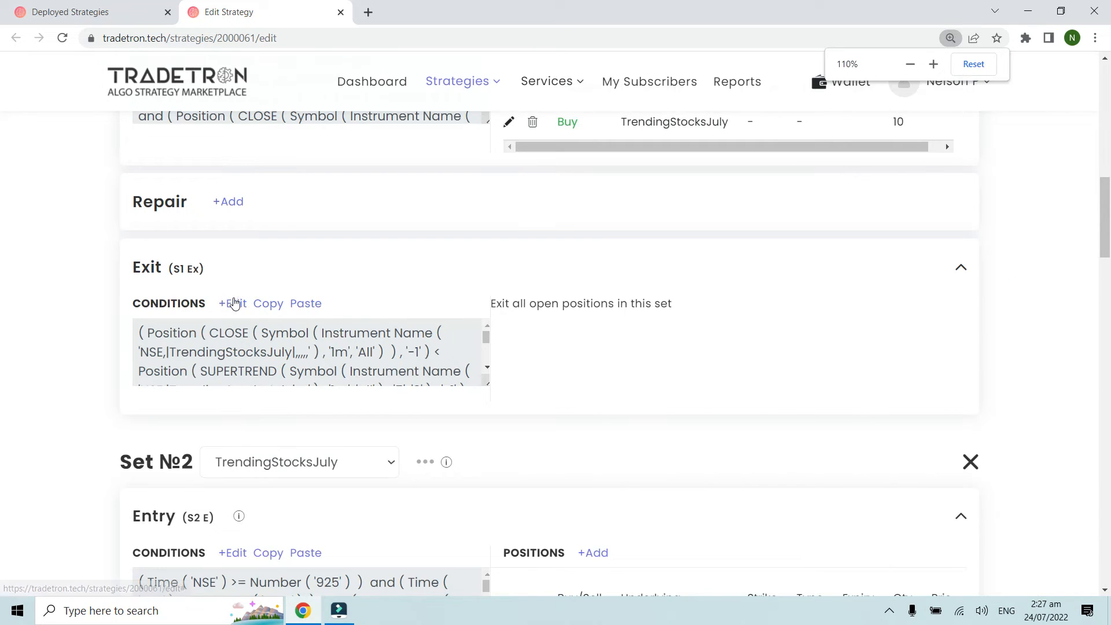
click(233, 303)
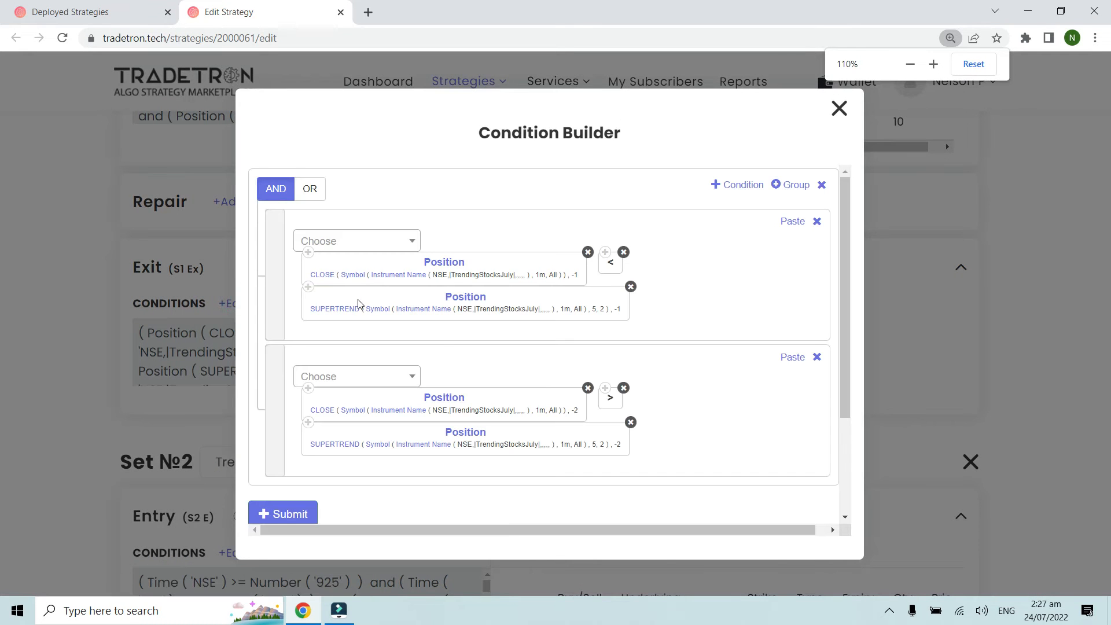
key(ctrl+plus)
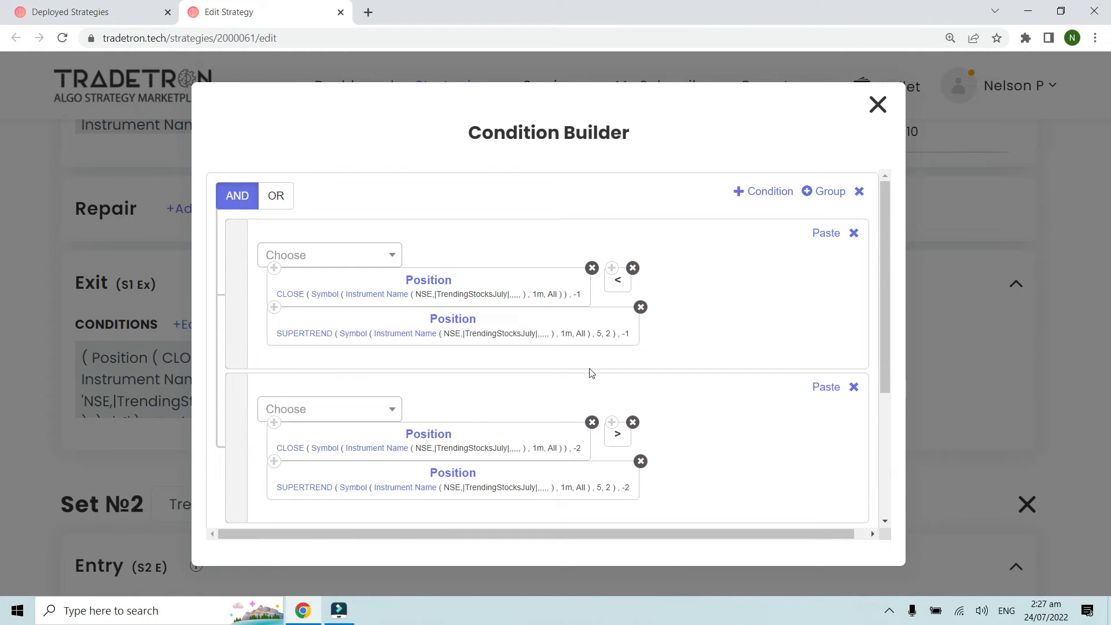
scroll(616, 399, down, 1)
scroll(615, 411, up, 1)
click(876, 108)
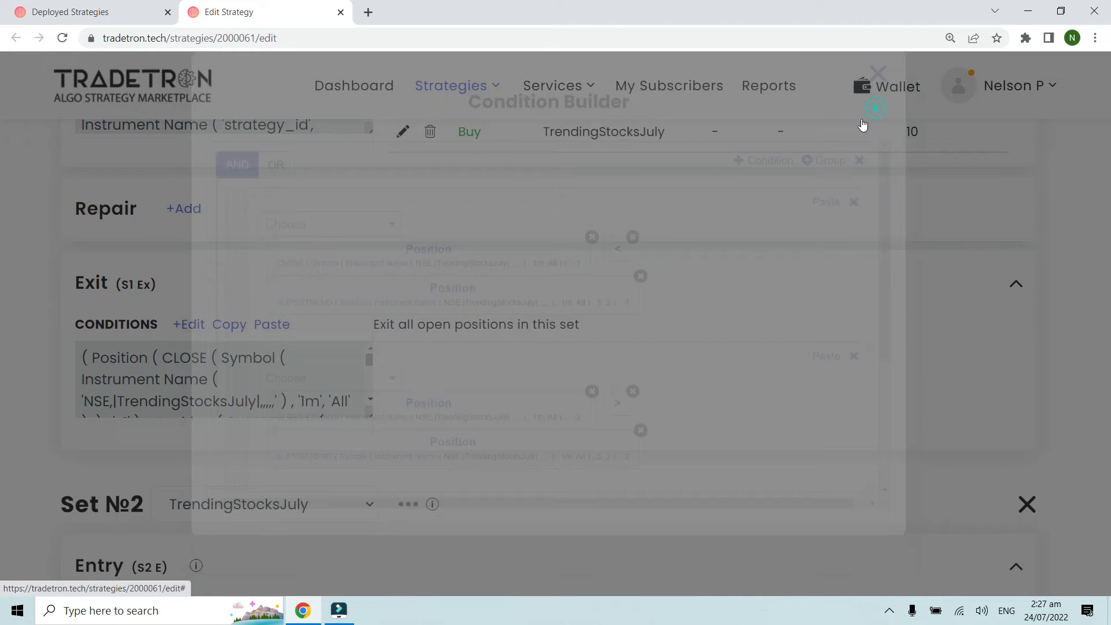
Step: Open Set 2's entry conditions and examine the Time, Net Quantity, CLOSE versus SUPERTREND and Positions Detail conditions
scroll(454, 361, down, 3)
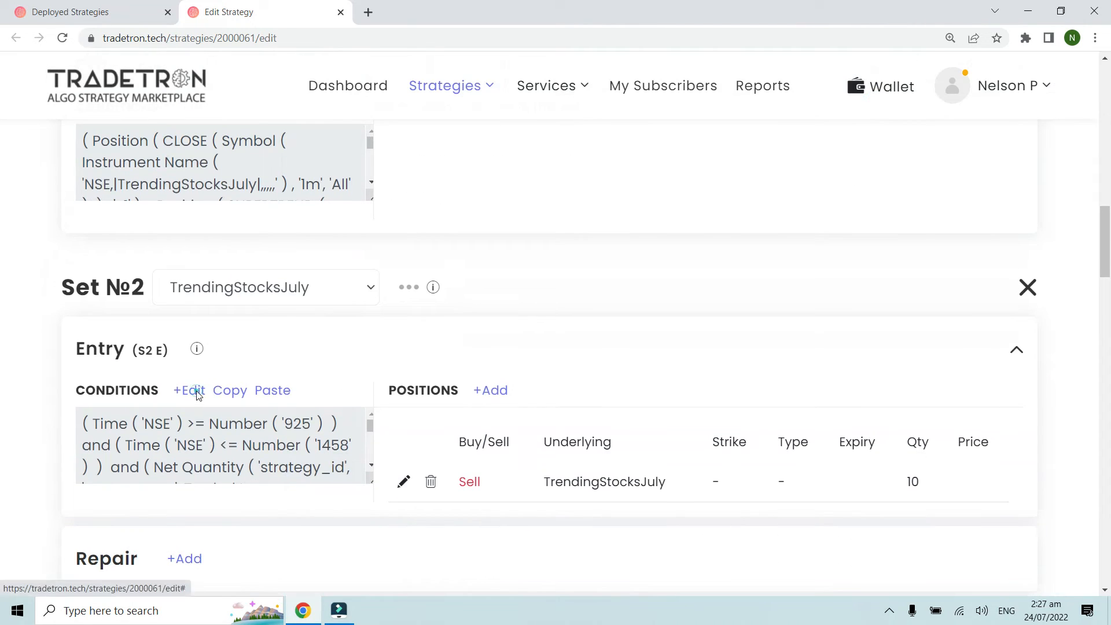
click(197, 391)
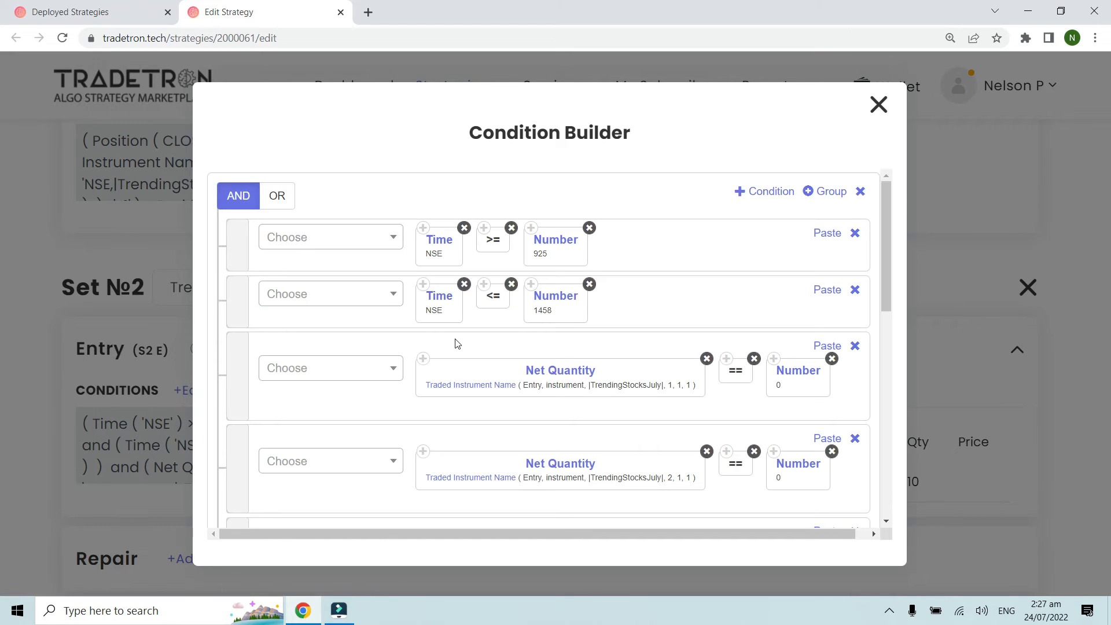
key(ctrl+minus)
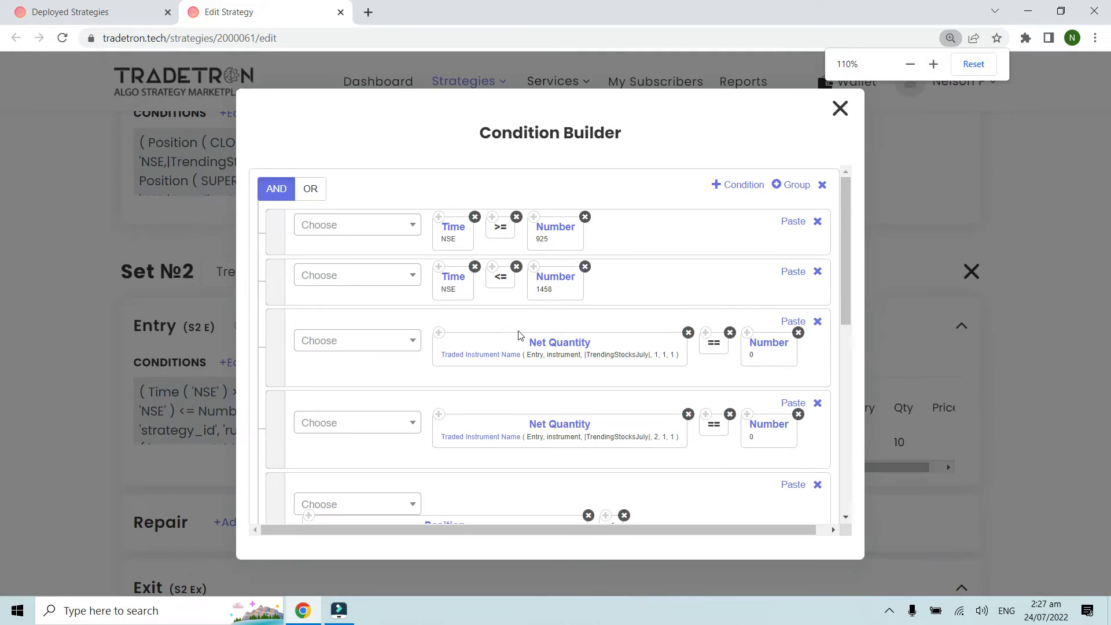
scroll(642, 310, down, 1)
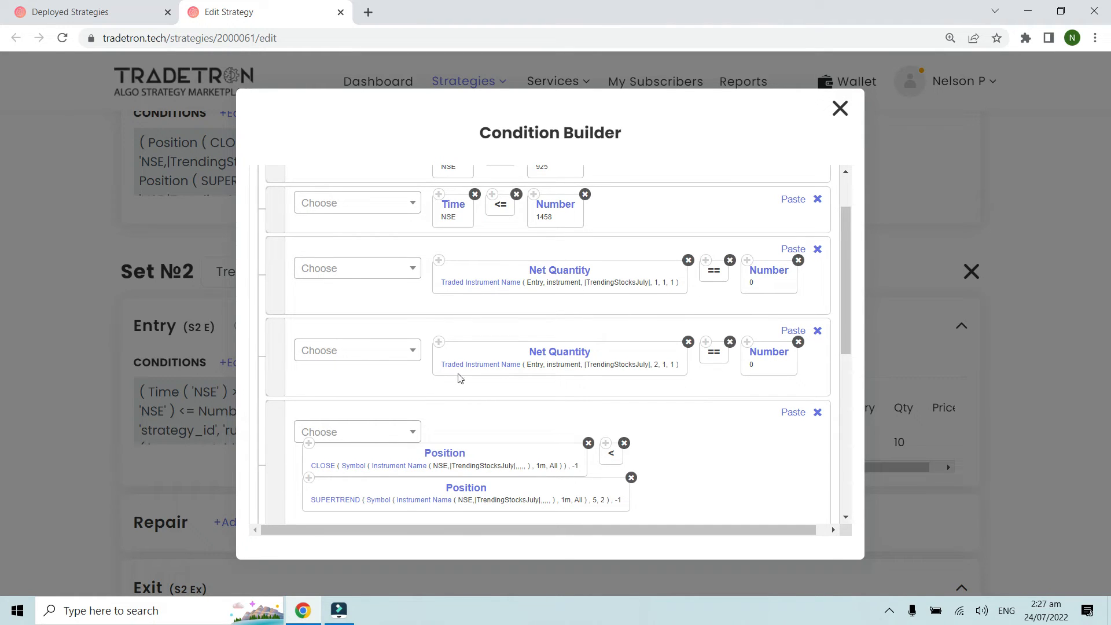
scroll(654, 363, down, 2)
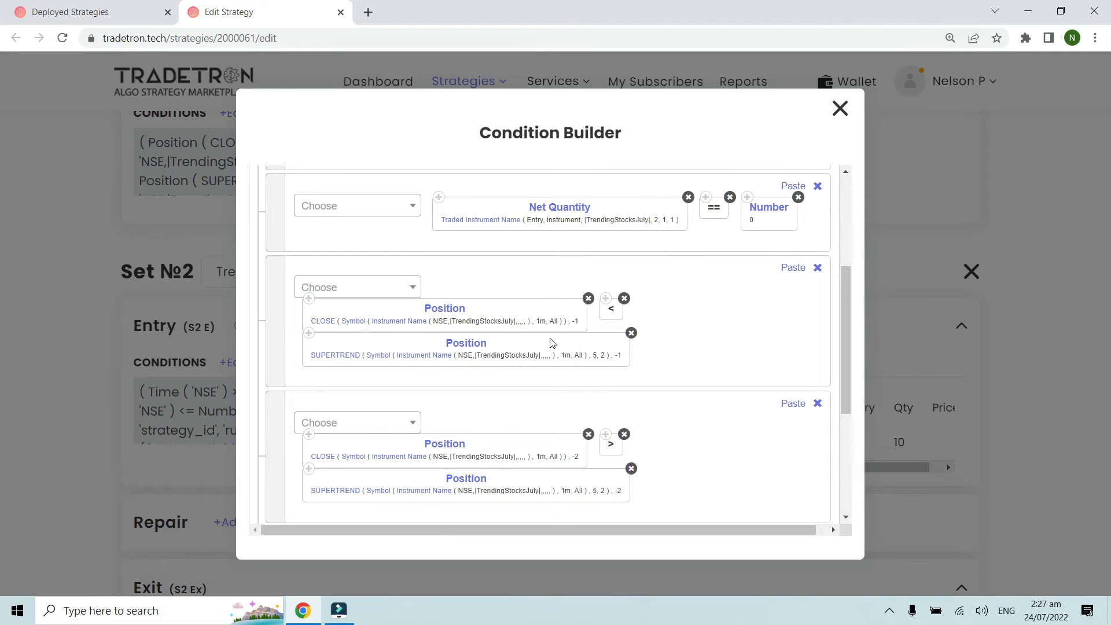
scroll(550, 343, up, 1)
scroll(550, 343, up, 1)
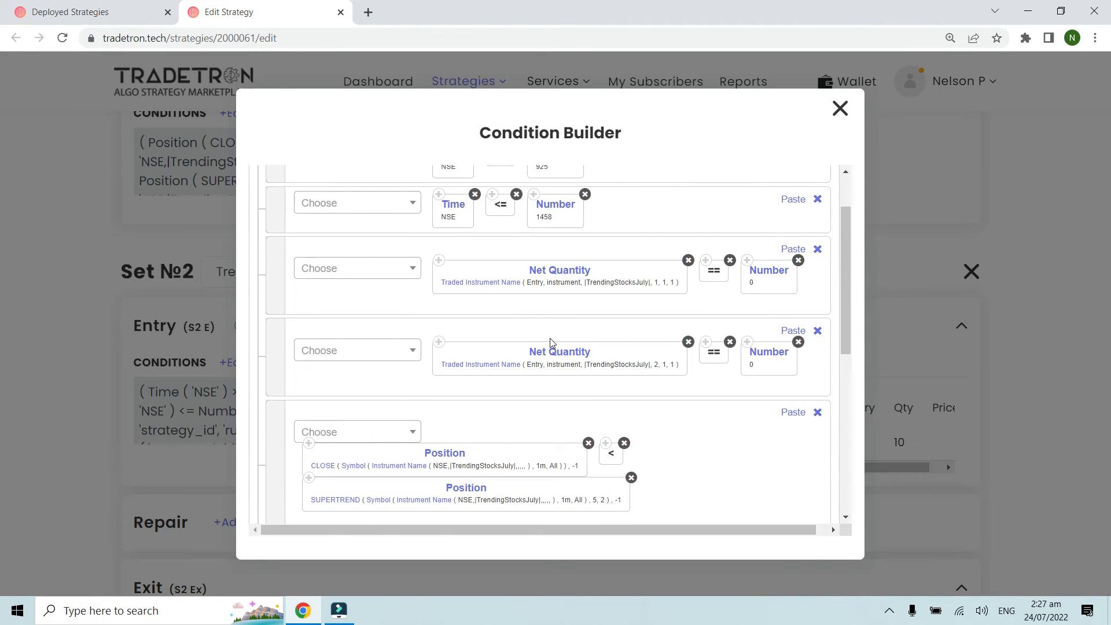
scroll(551, 343, down, 3)
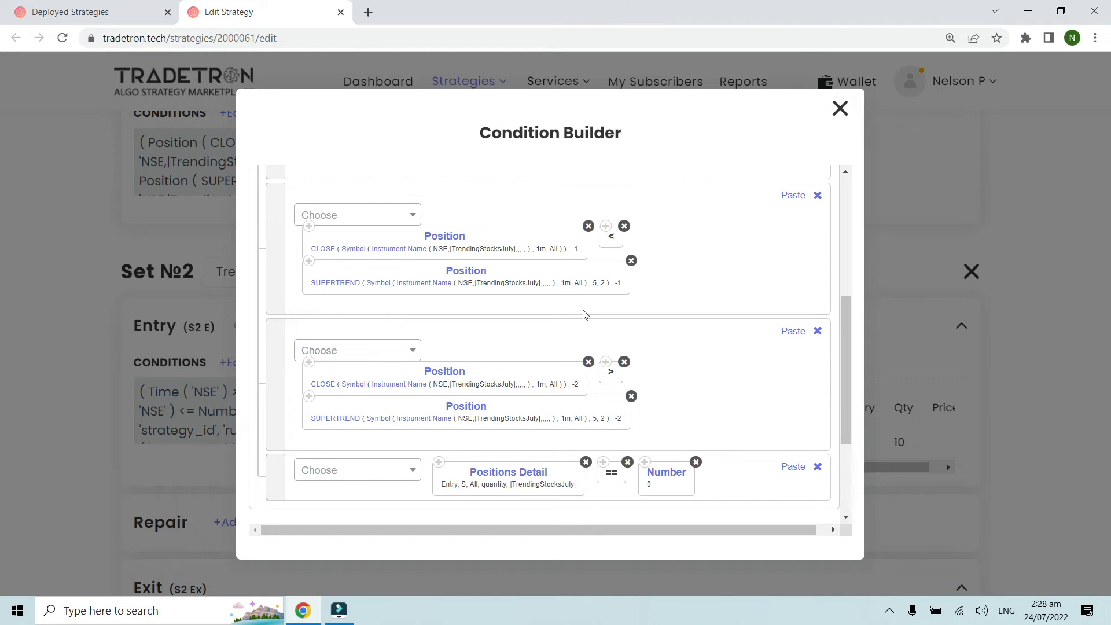
scroll(583, 314, down, 1)
Step: Review the condition type, transaction type, instruments type, quantity and underlying list of Set 2's Positions Detail keyword, accept them and close the Condition Builder
key(ctrl+plus)
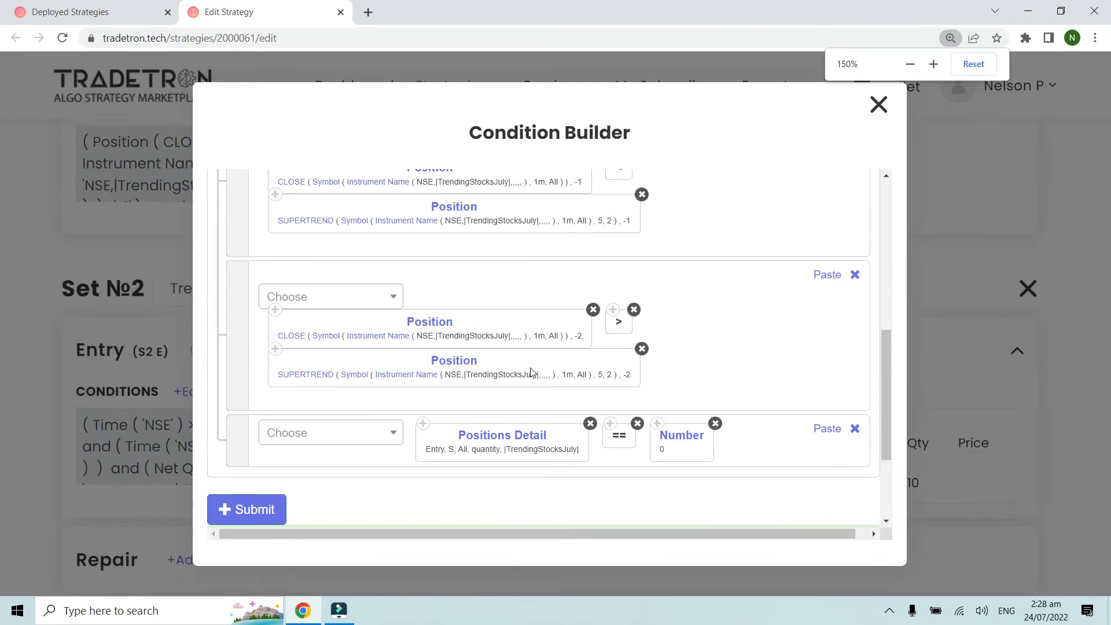
key(ctrl+plus)
scroll(530, 370, down, 2)
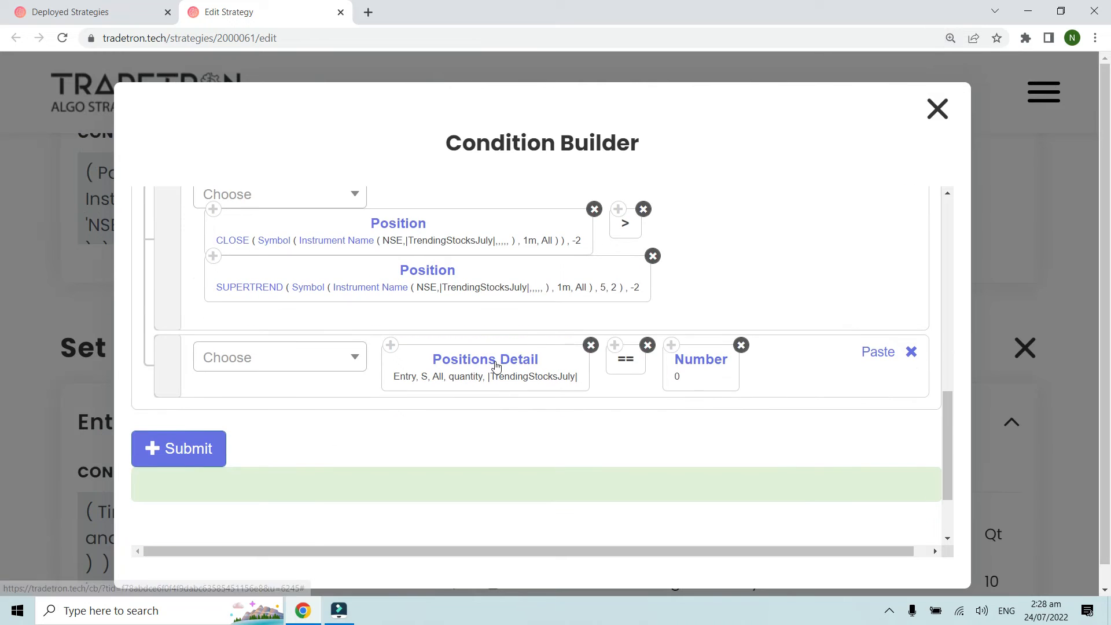
click(480, 363)
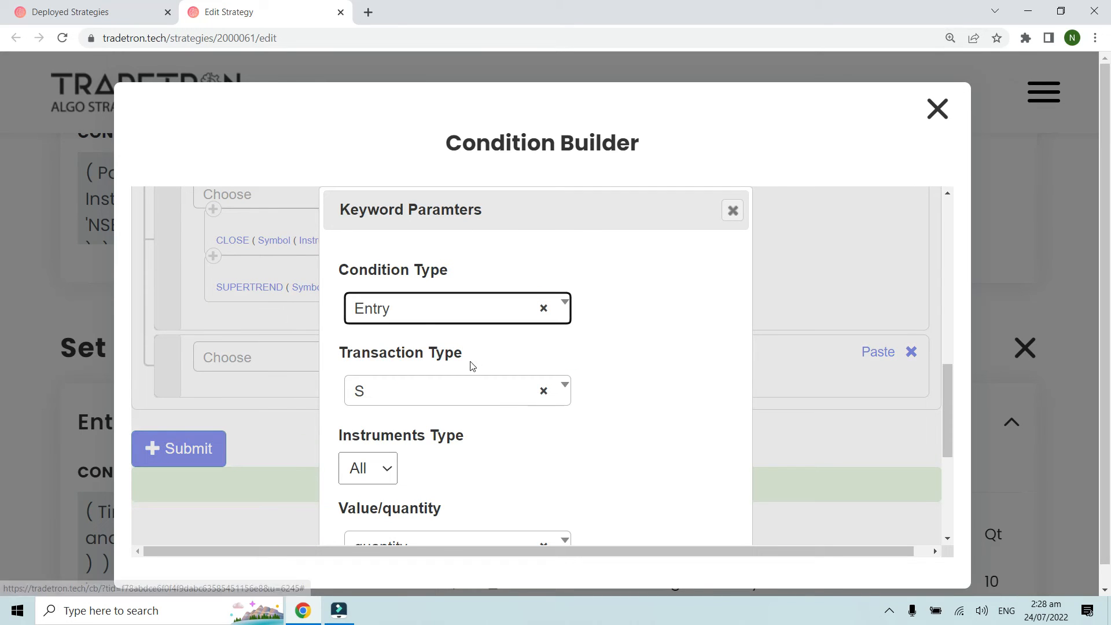
scroll(452, 386, down, 1)
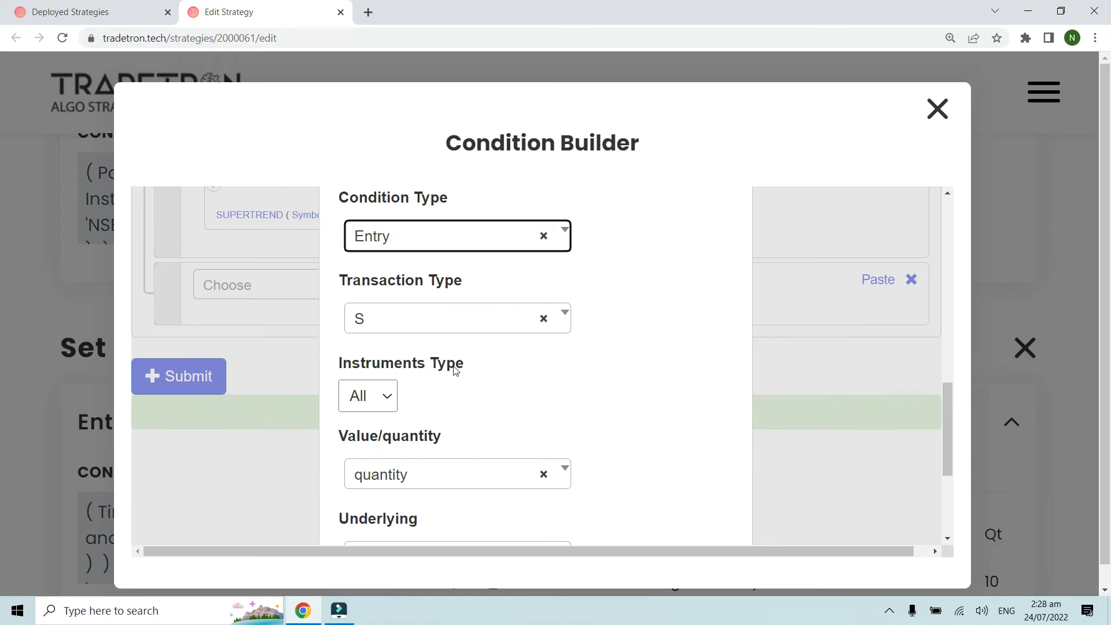
scroll(411, 333, down, 1)
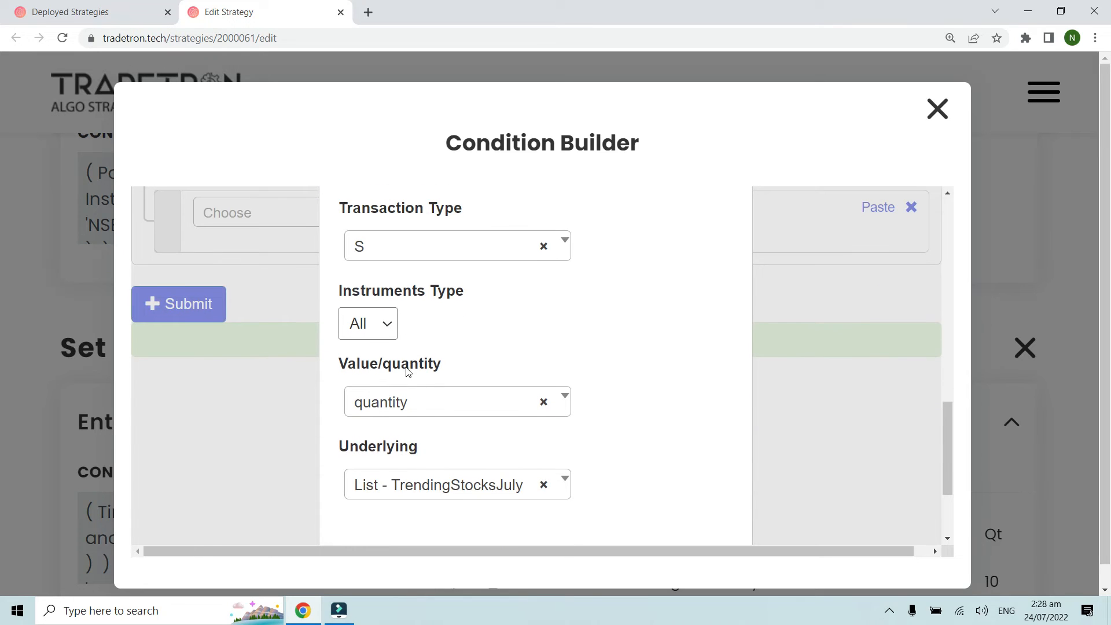
scroll(457, 426, down, 2)
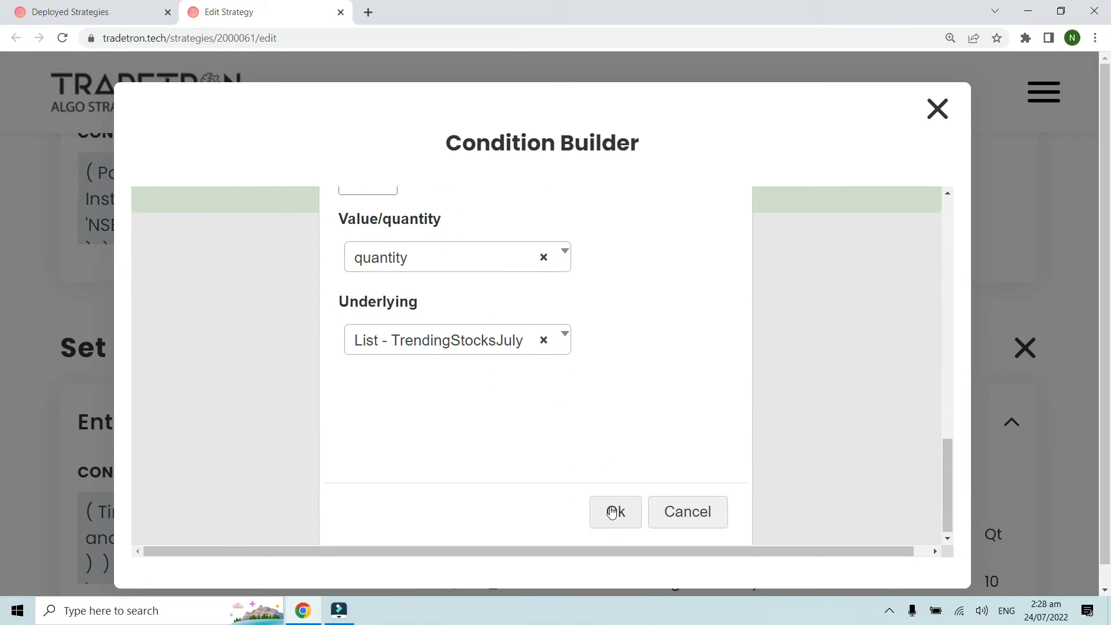
click(612, 513)
scroll(608, 439, up, 2)
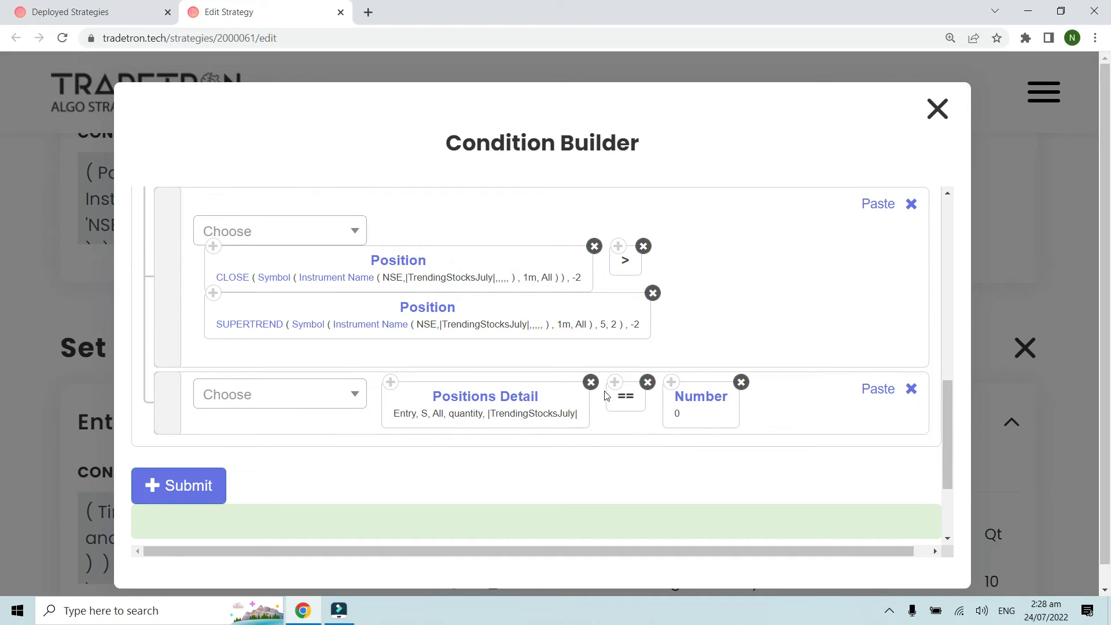
click(938, 109)
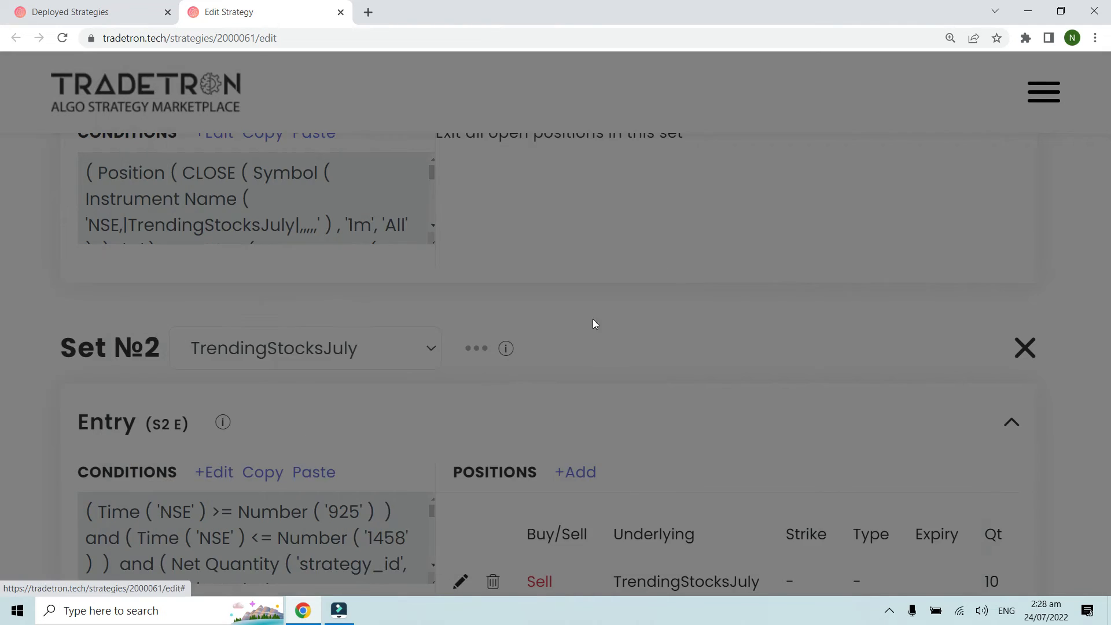
Step: Review the settings of Set 2's Sell position in the Position builder and close it without changes
scroll(479, 398, down, 2)
key(ctrl+minus)
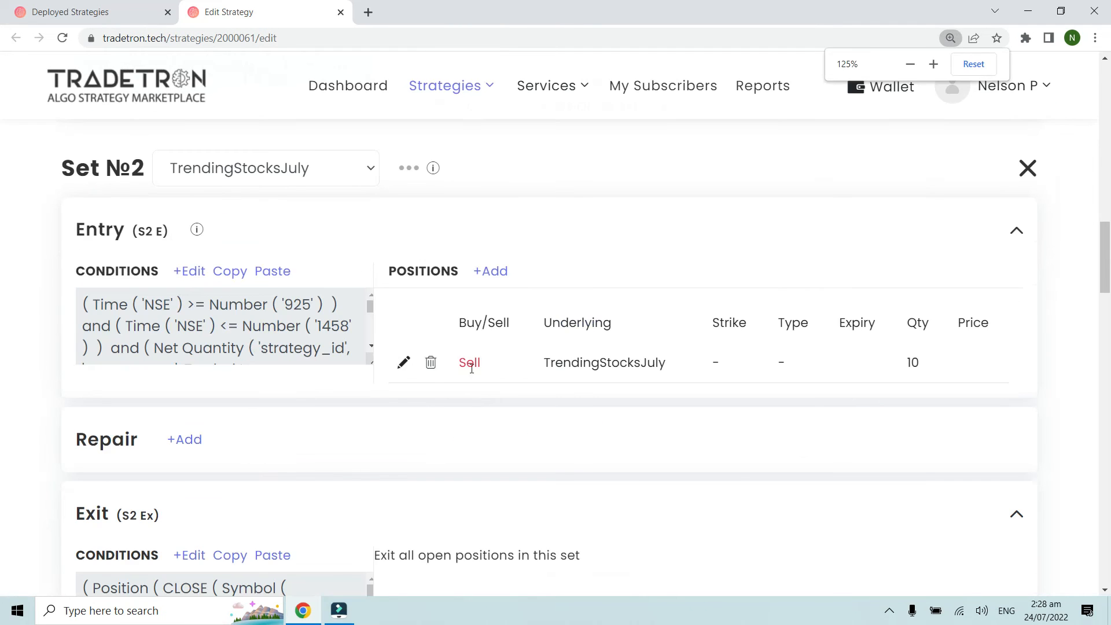
click(403, 364)
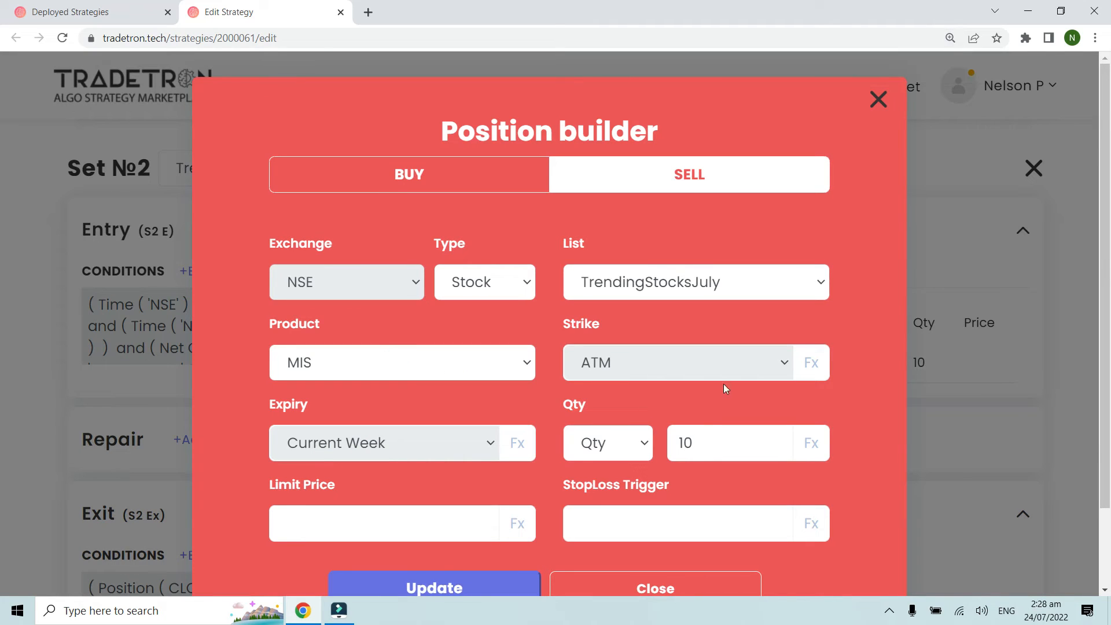
click(879, 99)
Step: Examine Set 2's exit conditions comparing CLOSE with SUPERTREND, then close the Condition Builder without changes
scroll(323, 417, down, 1)
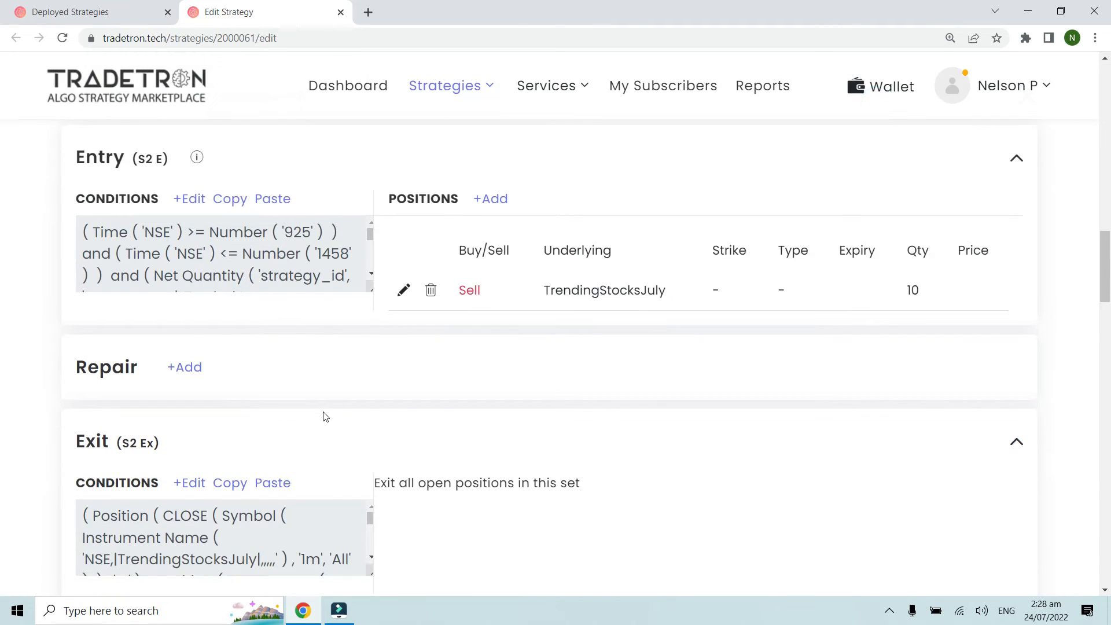
key(ctrl+minus)
scroll(323, 416, down, 1)
scroll(319, 428, down, 2)
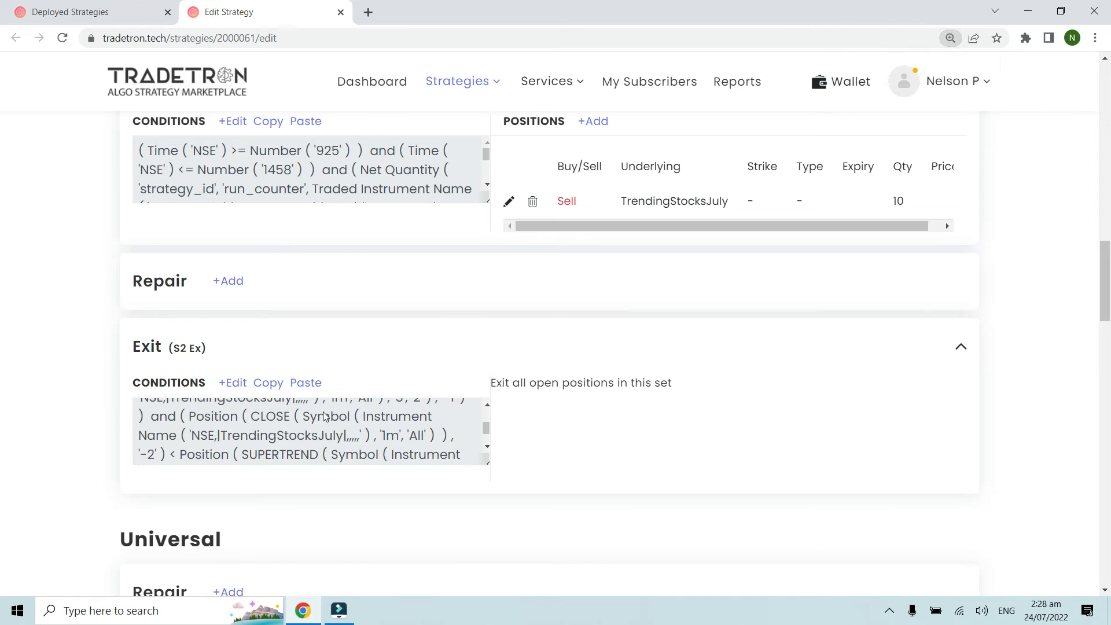
click(233, 389)
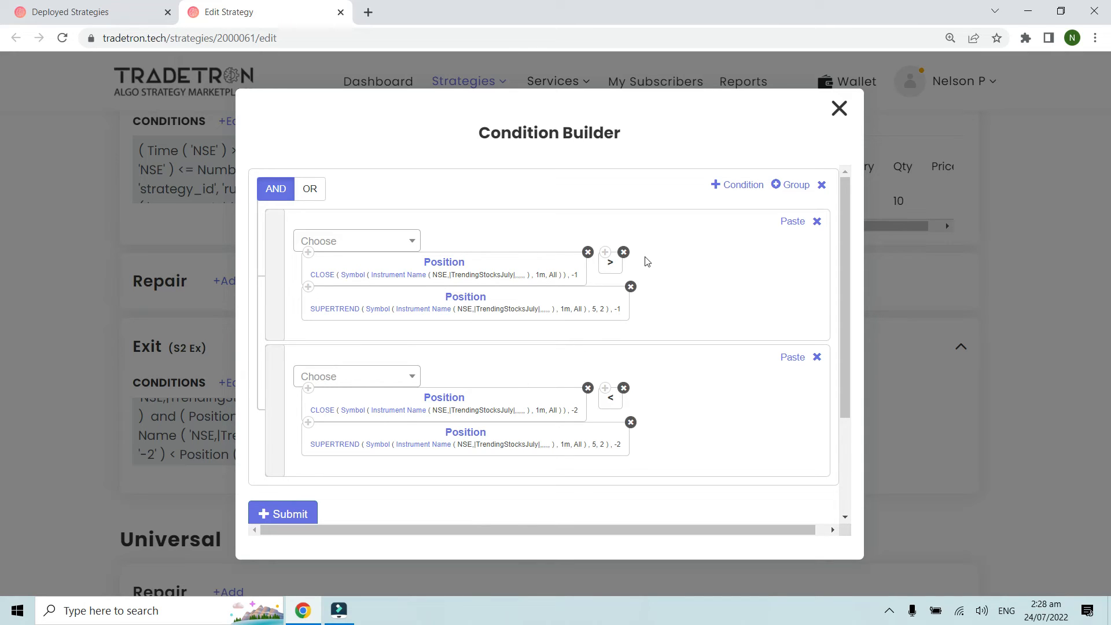
click(838, 110)
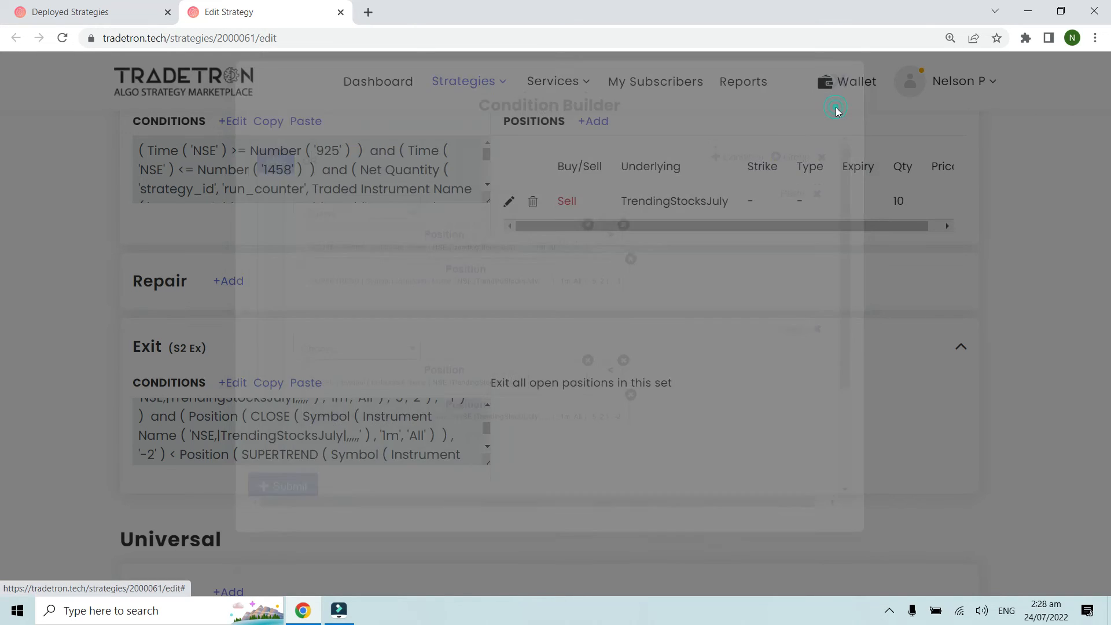
Step: Reopen Set 2's entry conditions, examine the Time, Net Quantity and CLOSE versus SUPERTREND conditions, and close the Condition Builder without changes
scroll(454, 366, up, 3)
scroll(455, 366, up, 1)
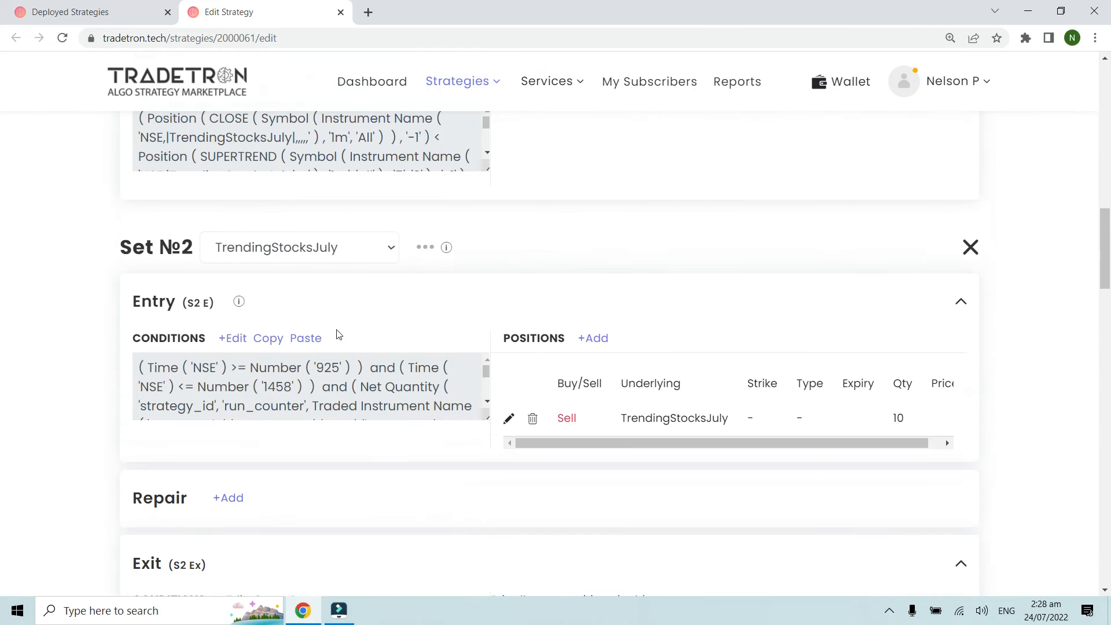
click(236, 338)
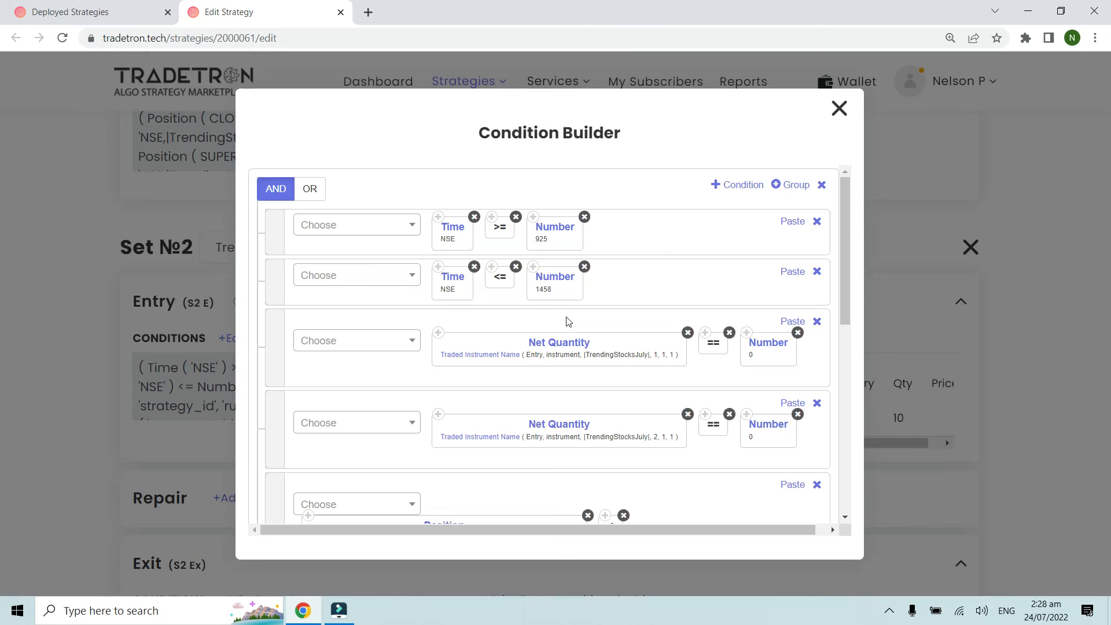
scroll(641, 327, down, 1)
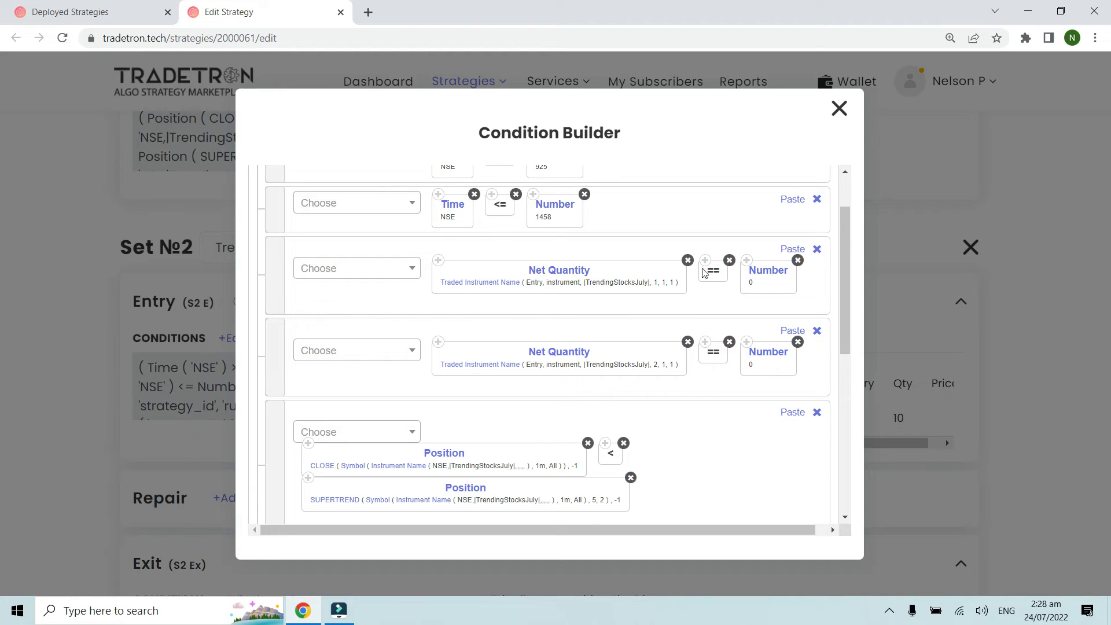
click(838, 109)
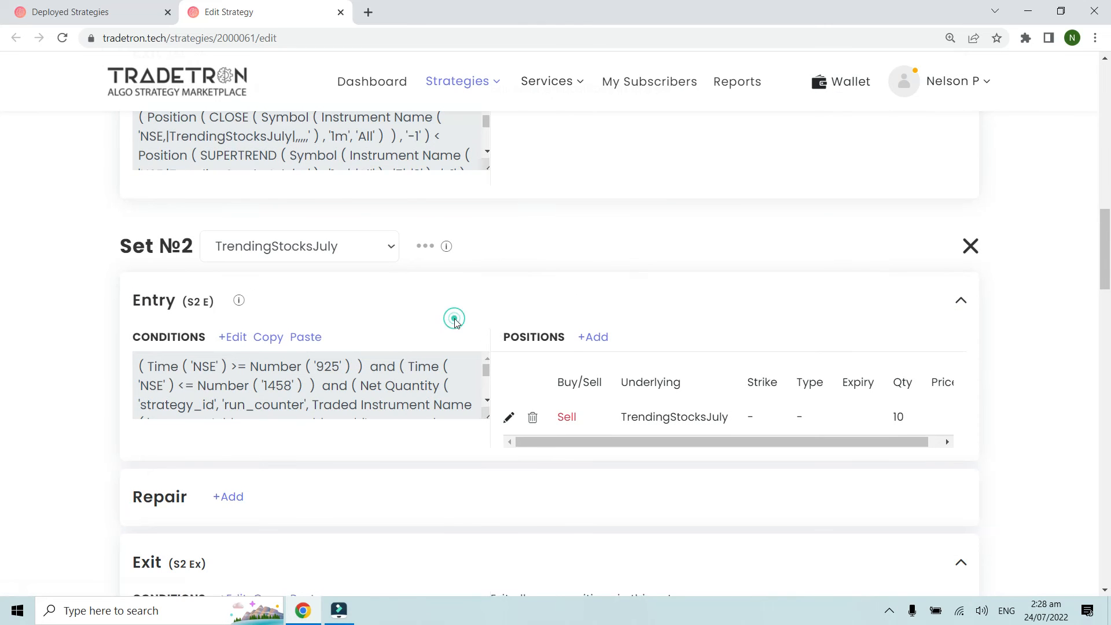
Step: Return to the deployed strategies page and locate the "Positions Detail - Quantity - 1 Time Entry in list of stocks" strategy, dismissing its open options list
scroll(456, 323, down, 9)
scroll(454, 323, down, 7)
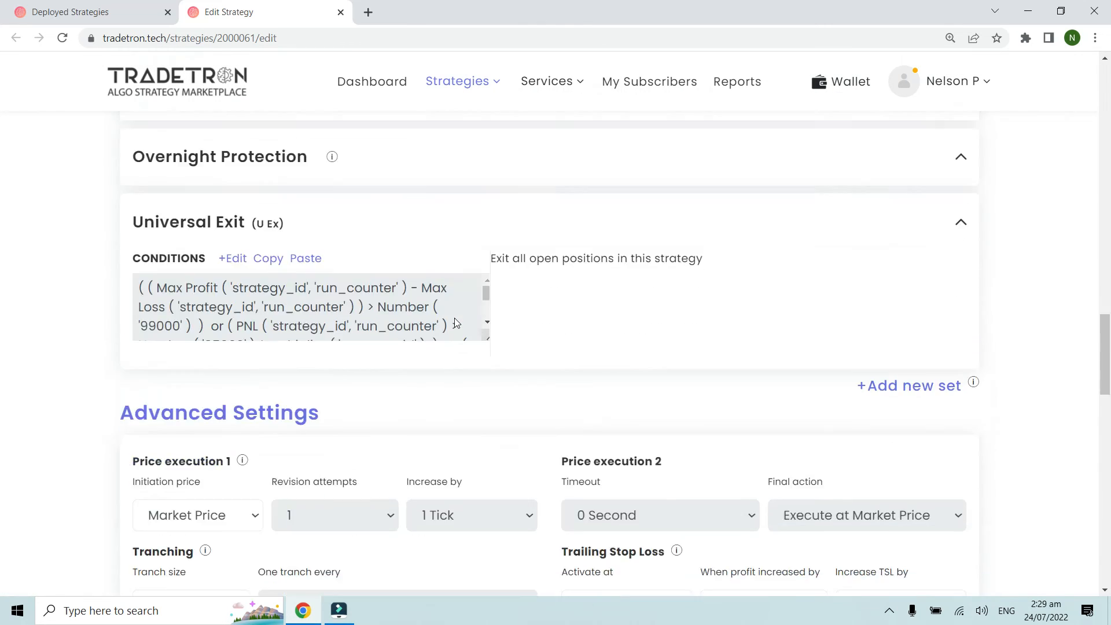
scroll(453, 318, up, 6)
click(105, 6)
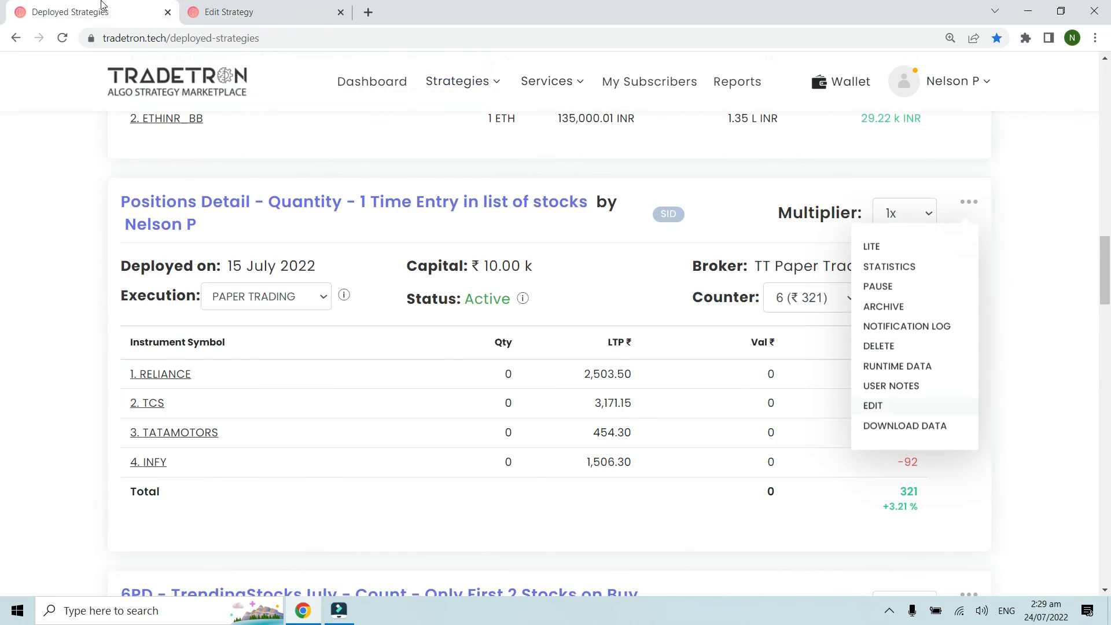
scroll(323, 287, up, 7)
scroll(382, 281, down, 15)
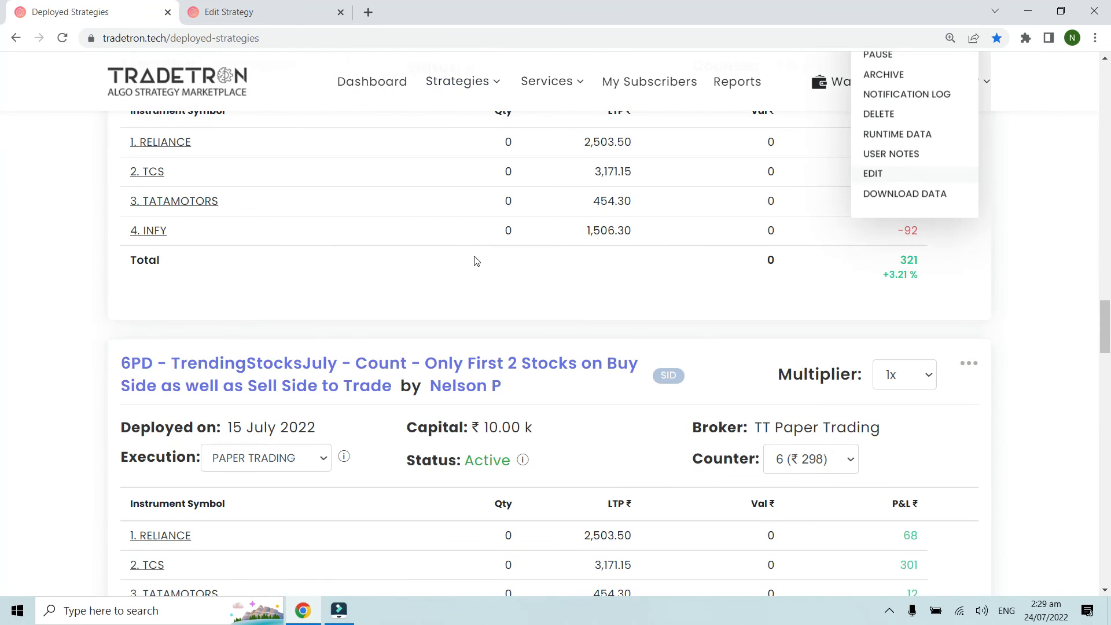
scroll(475, 261, up, 4)
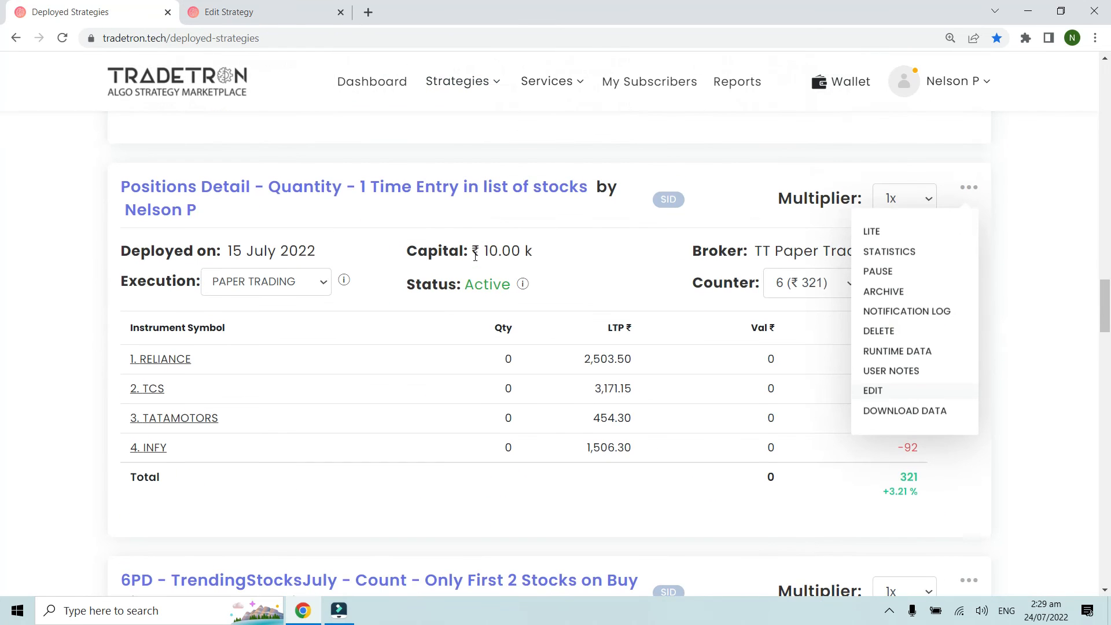
click(317, 232)
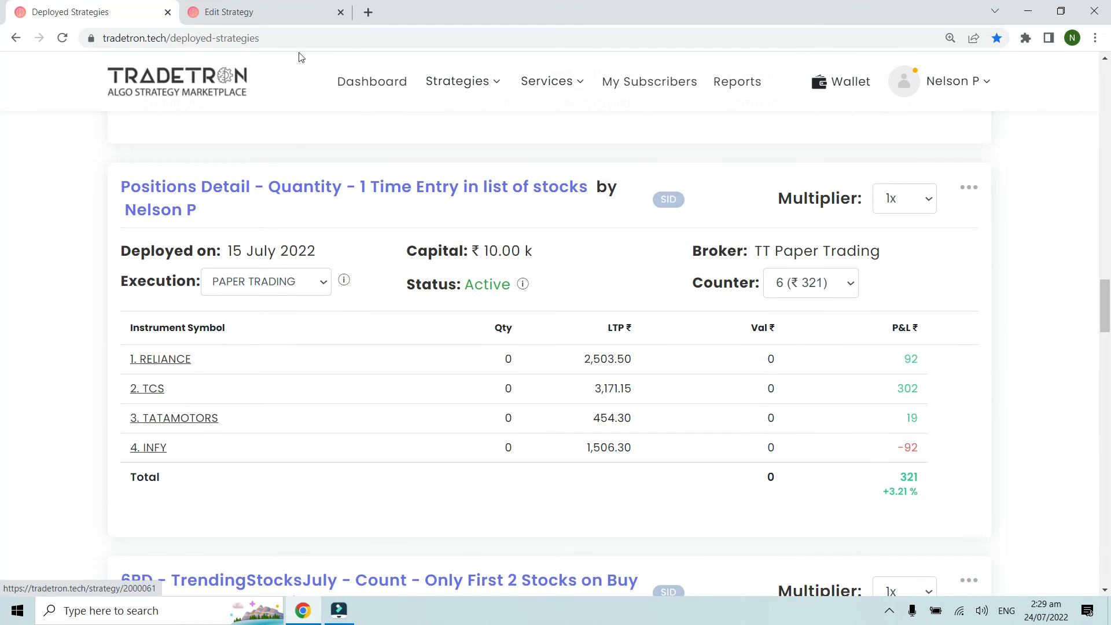
click(230, 11)
click(111, 10)
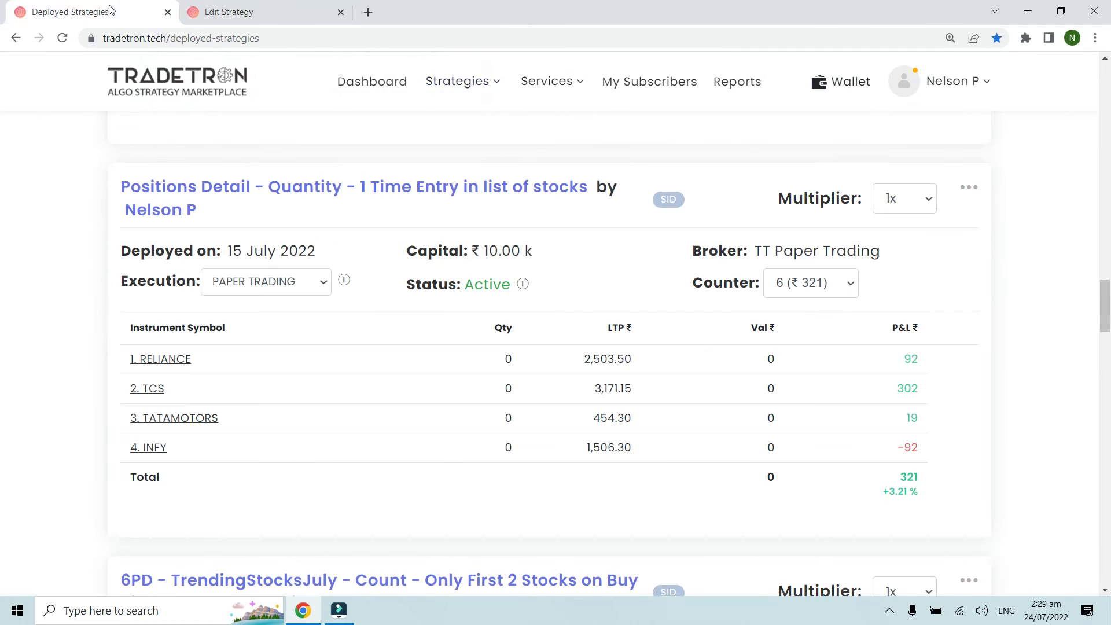
Step: Examine the entry and exit times and quantities in the RELIANCE and TCS position details, closing each one
click(170, 358)
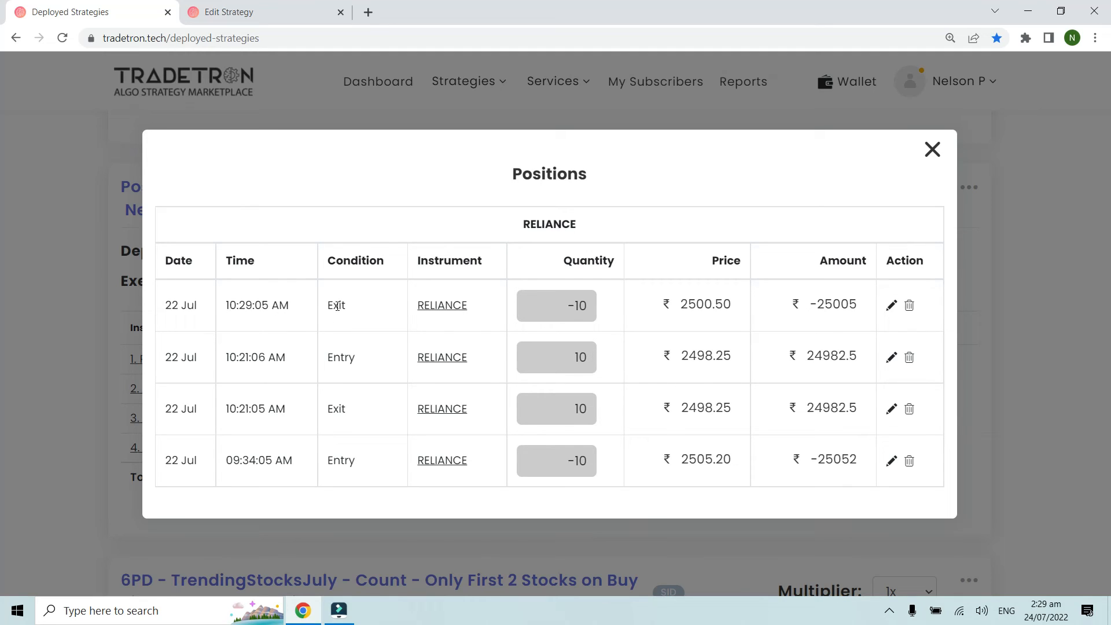
click(933, 152)
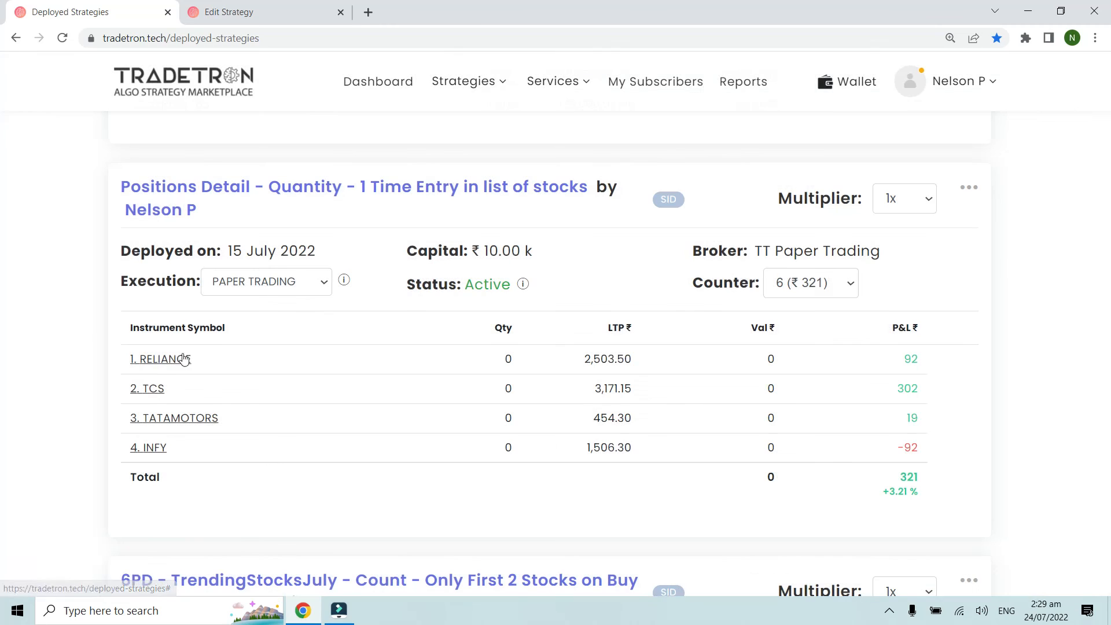
click(146, 389)
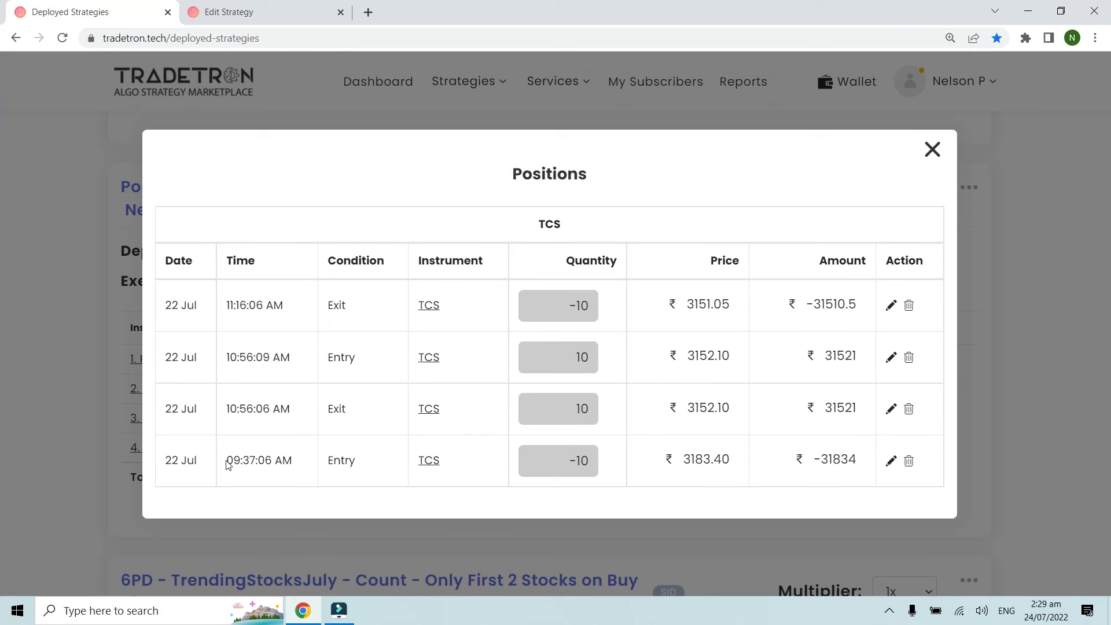
double_click(225, 409)
drag(225, 409, 293, 417)
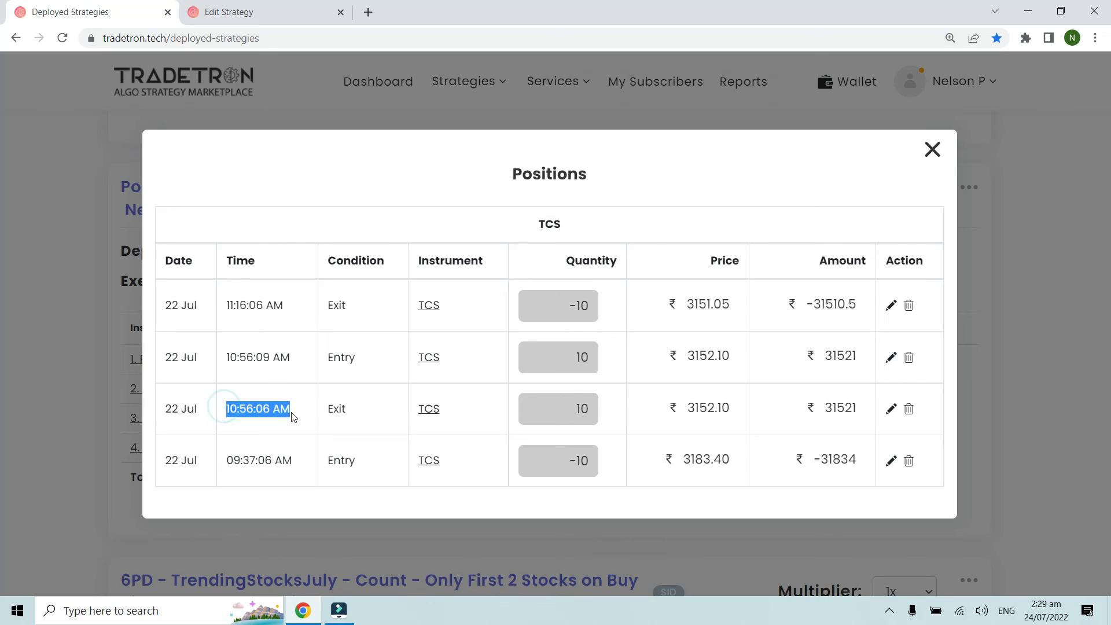
click(564, 408)
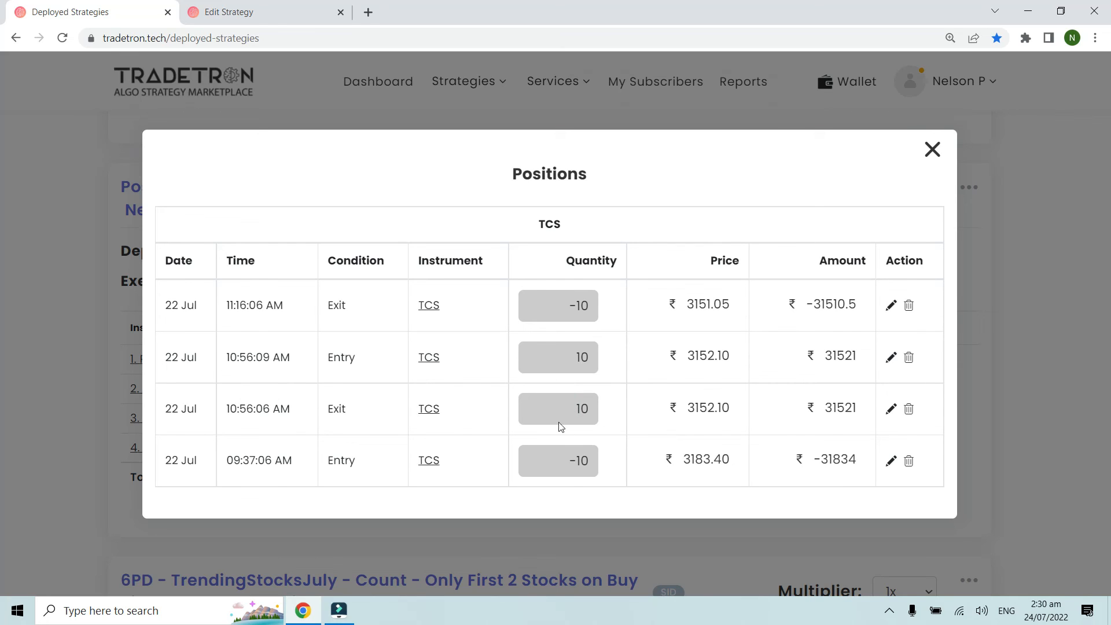
drag(221, 357, 303, 362)
drag(226, 305, 305, 311)
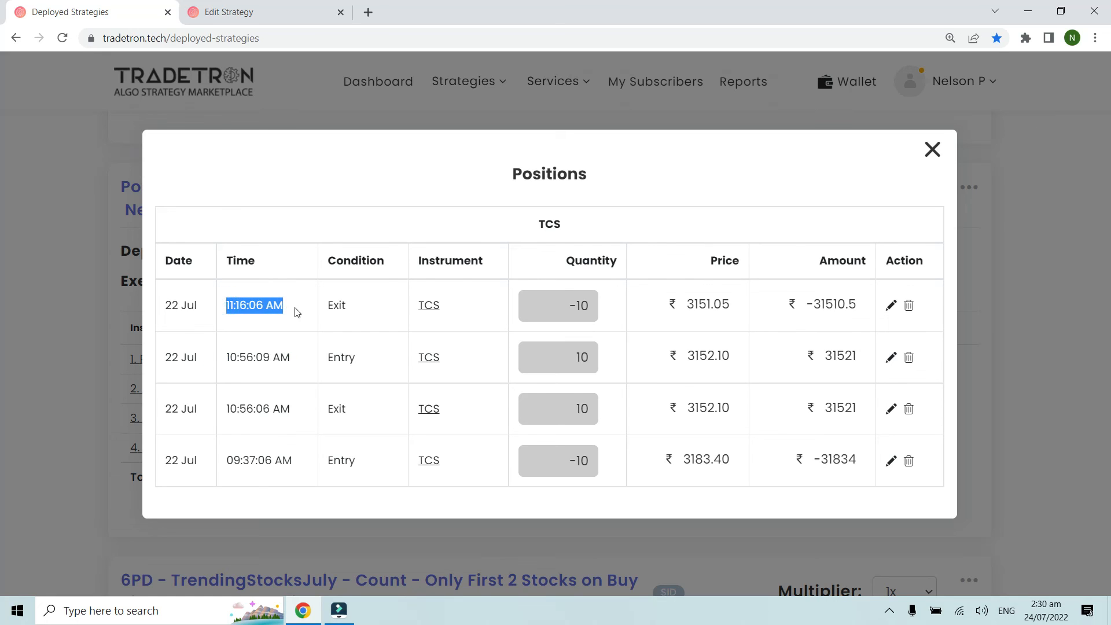
click(296, 310)
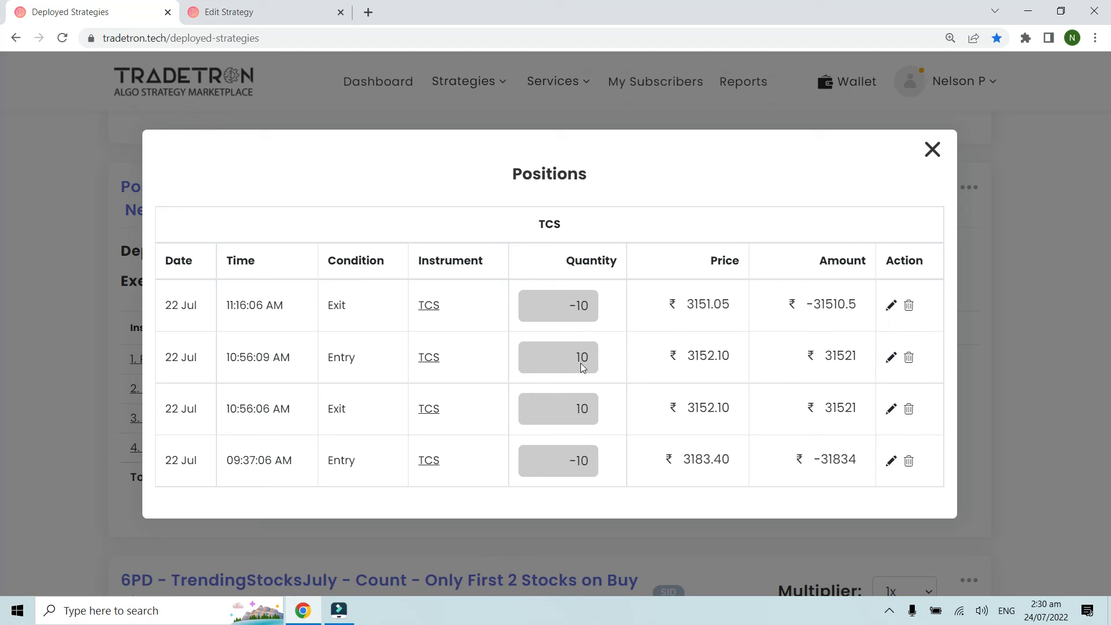
click(932, 150)
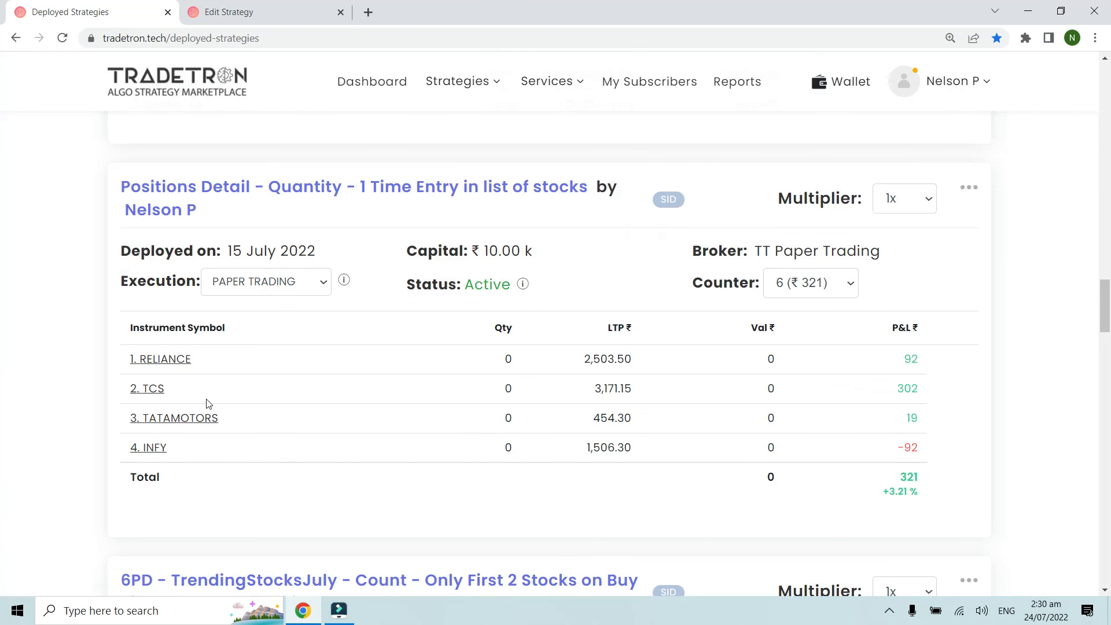
Step: Examine the entry and exit times and quantities in the TATAMOTORS position details, then close them
click(194, 416)
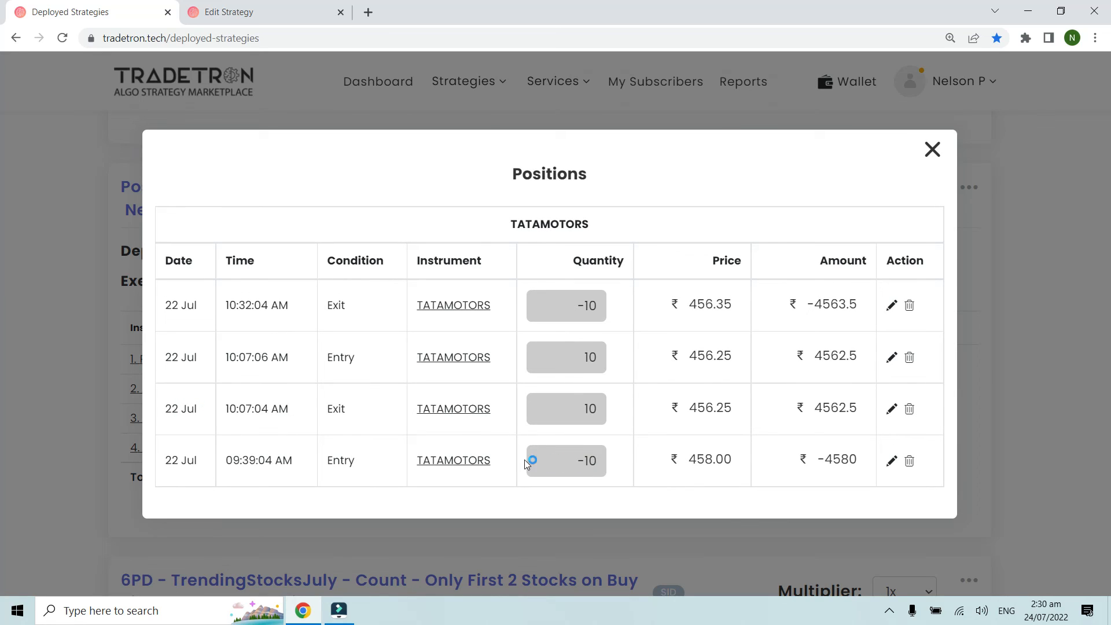
triple_click(228, 408)
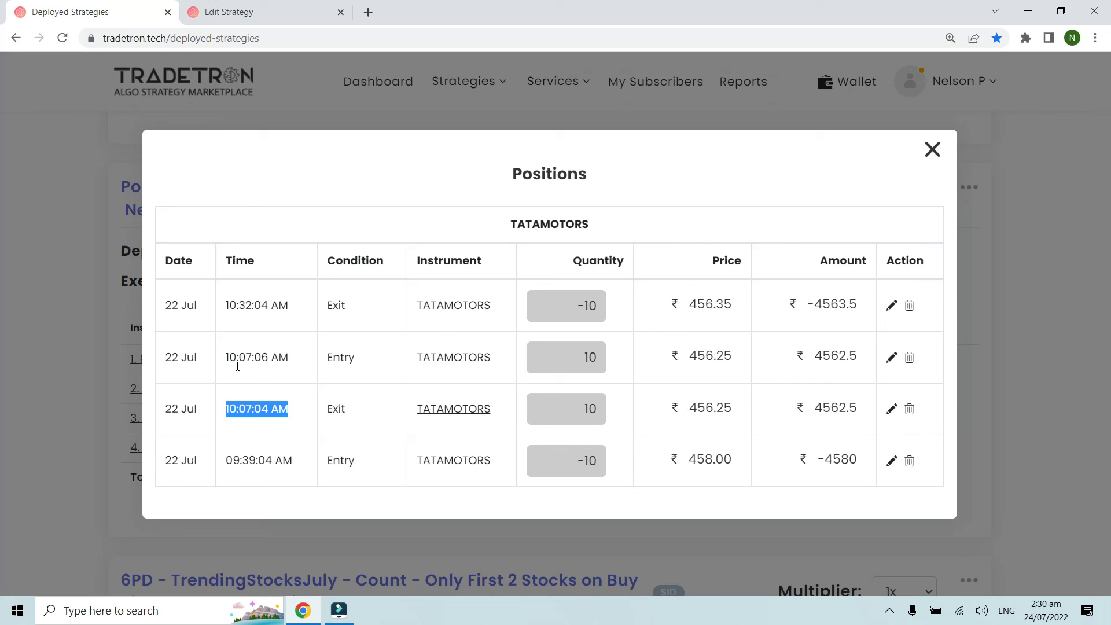
drag(225, 361, 298, 361)
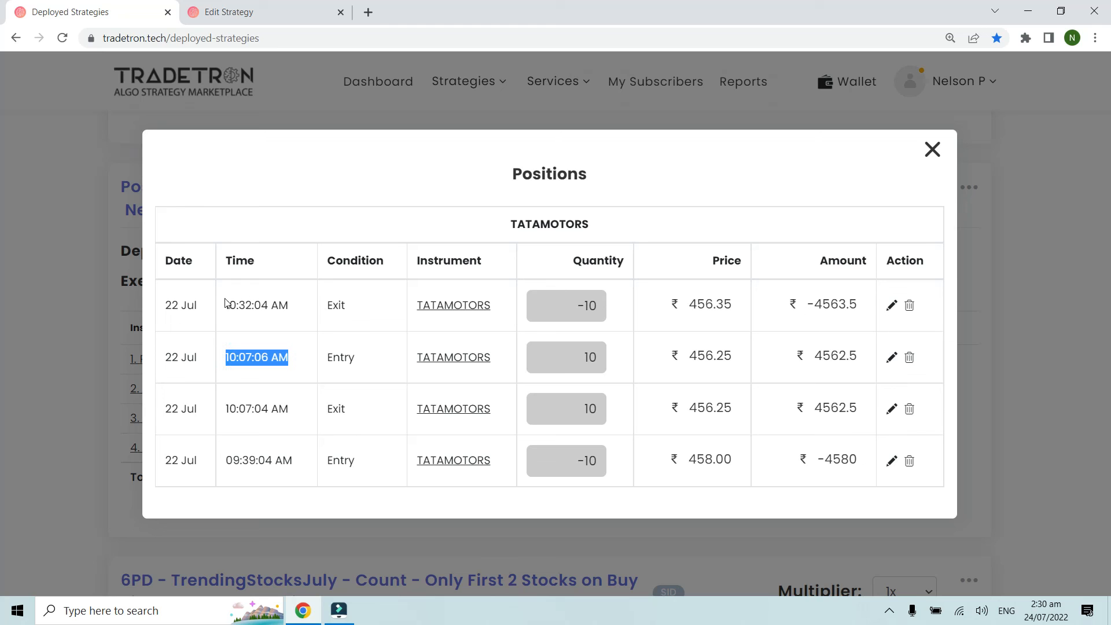
click(933, 149)
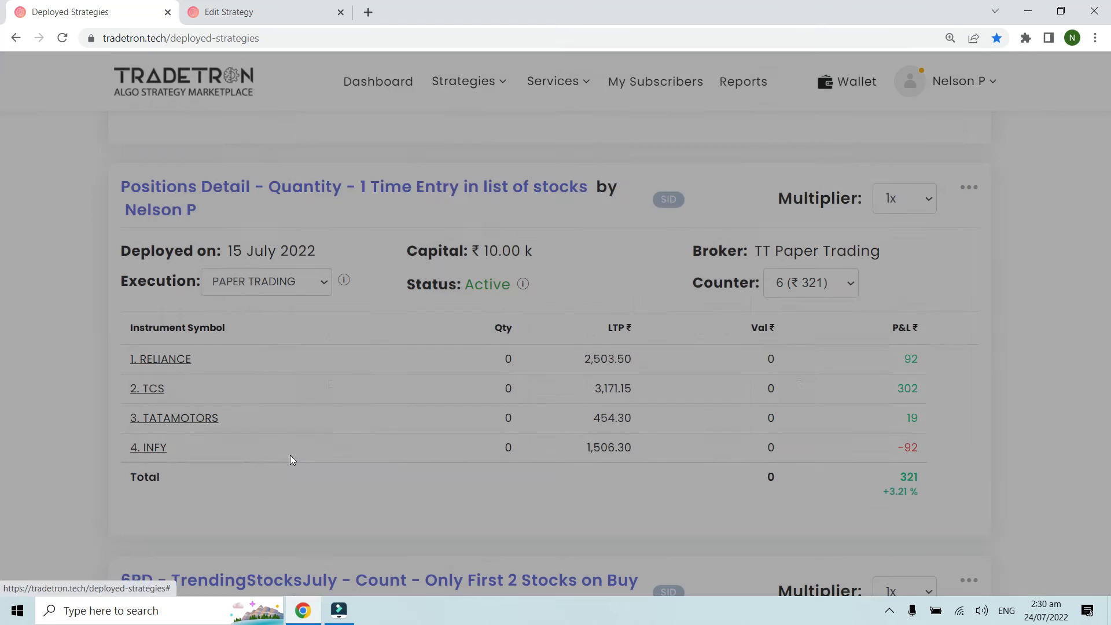
Step: Review the times of all INFY entries and exits in its position details, then close them
click(151, 457)
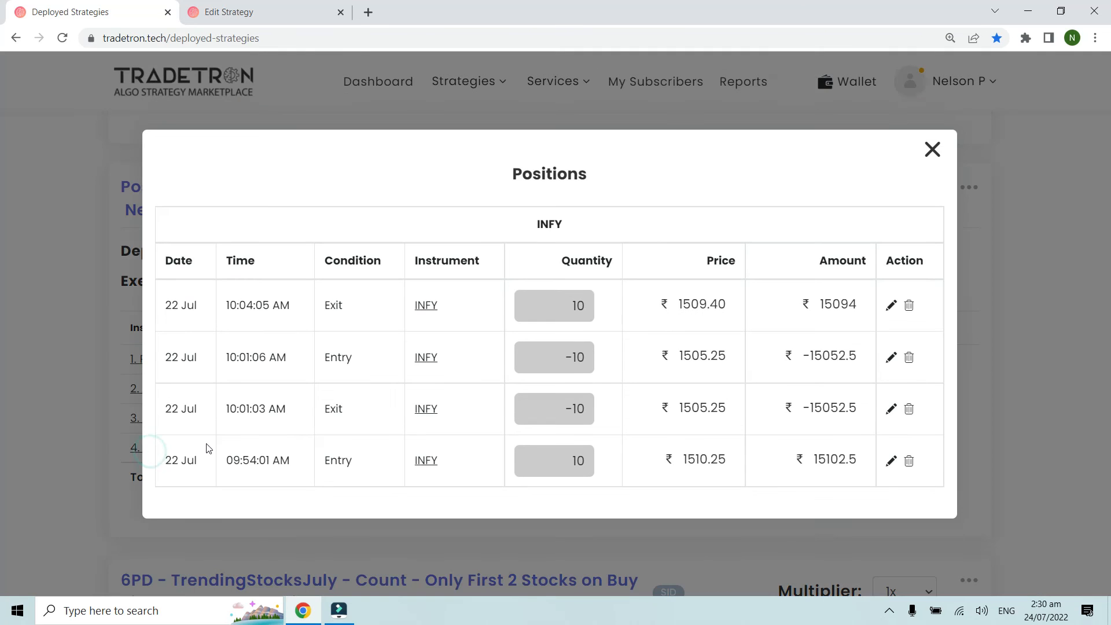
drag(225, 463, 289, 460)
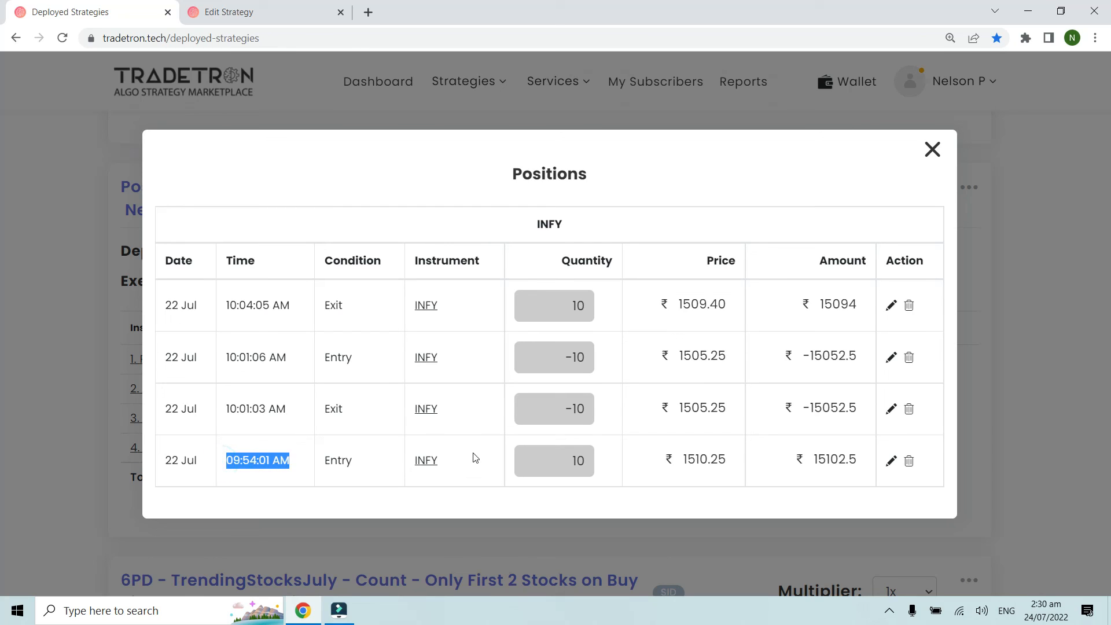
click(497, 459)
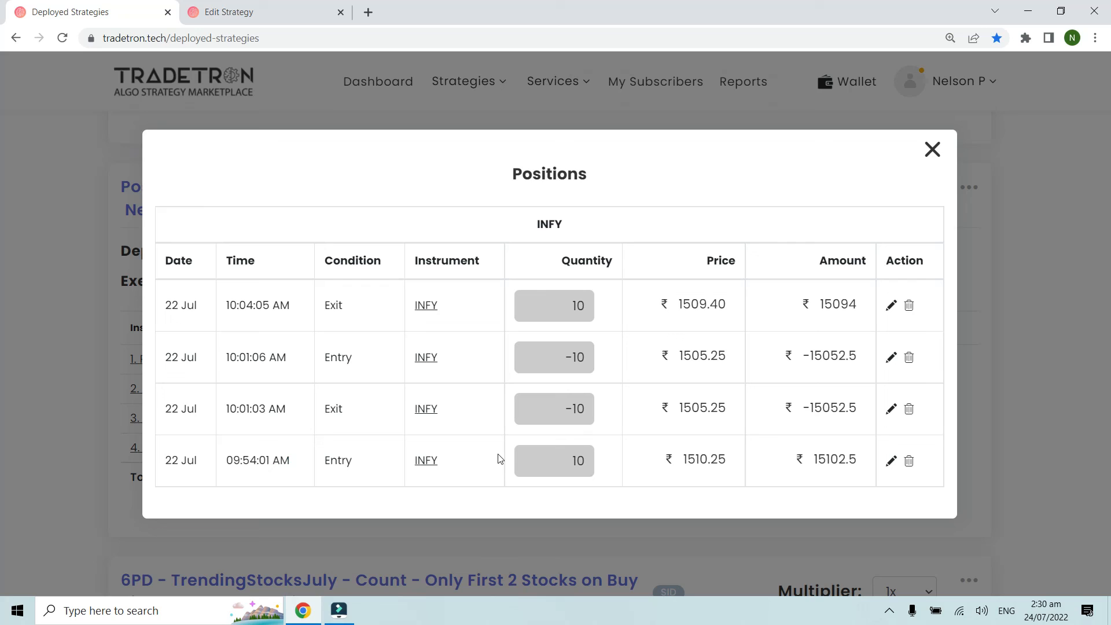
drag(223, 413, 296, 416)
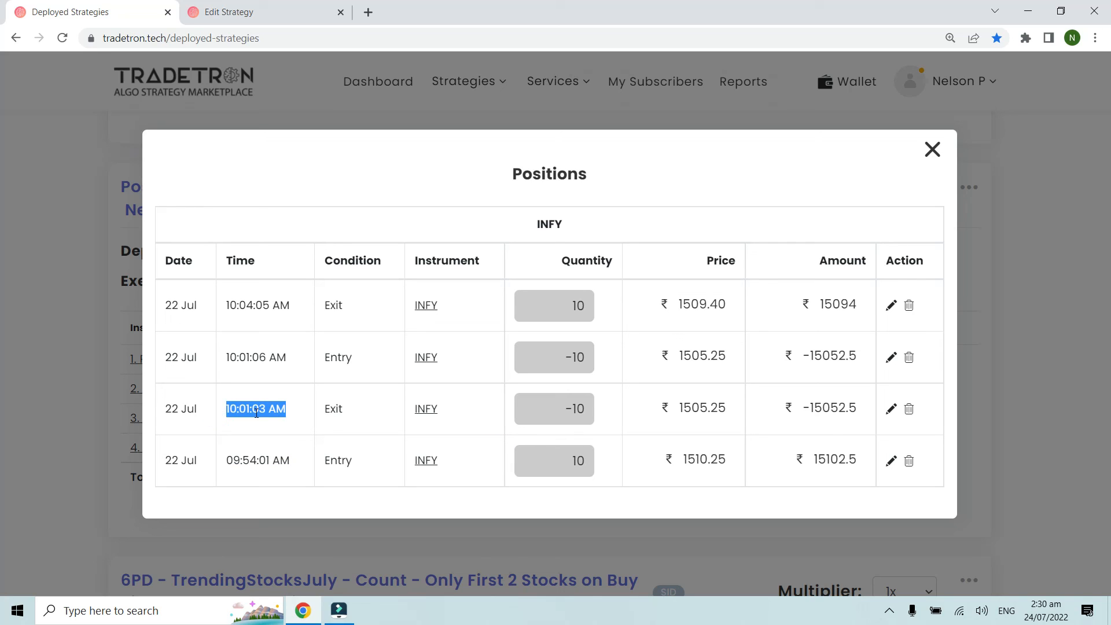
drag(224, 360, 292, 368)
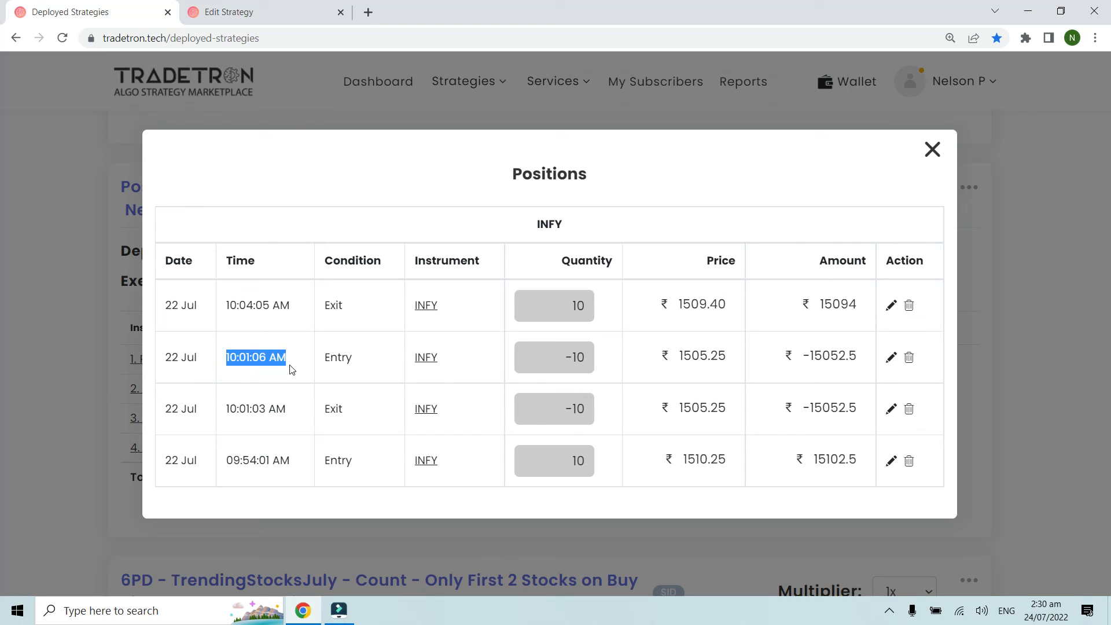
drag(223, 304, 319, 308)
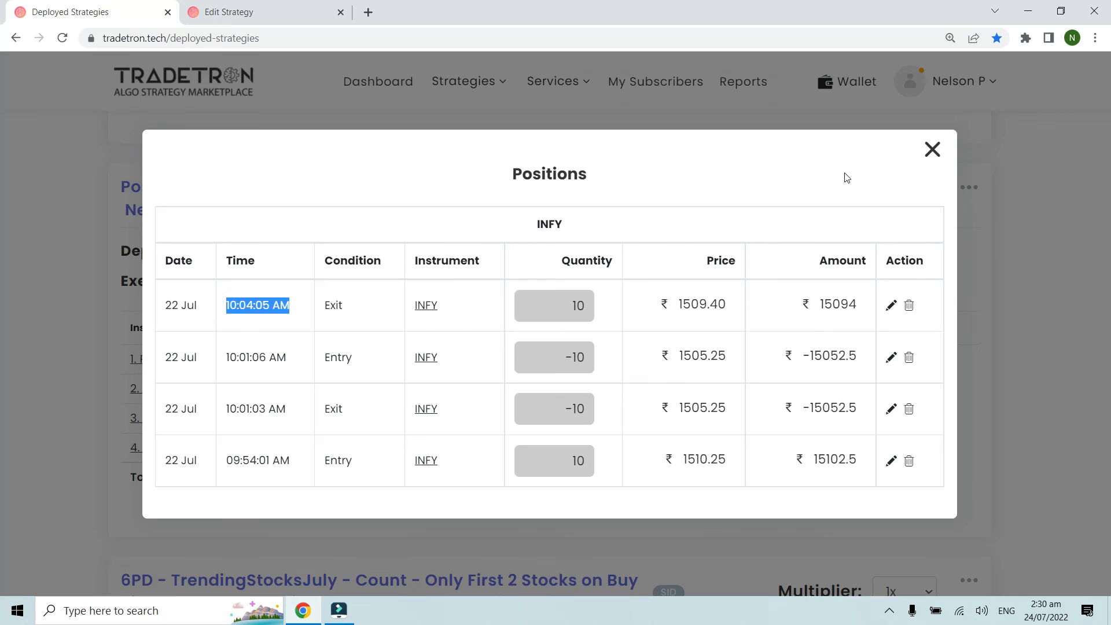
click(940, 152)
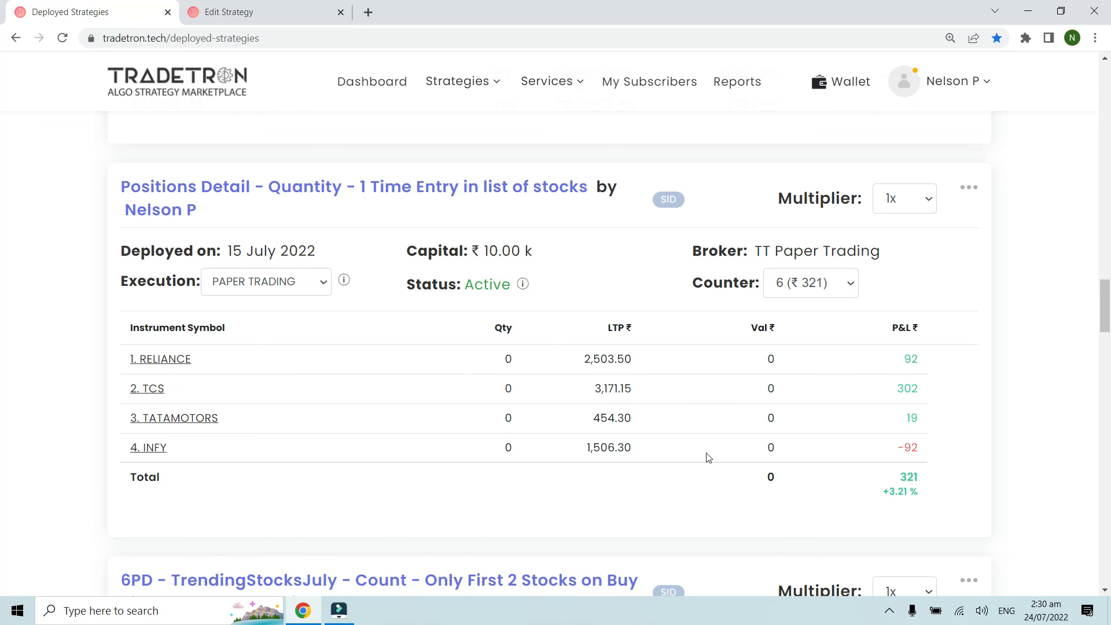
click(889, 611)
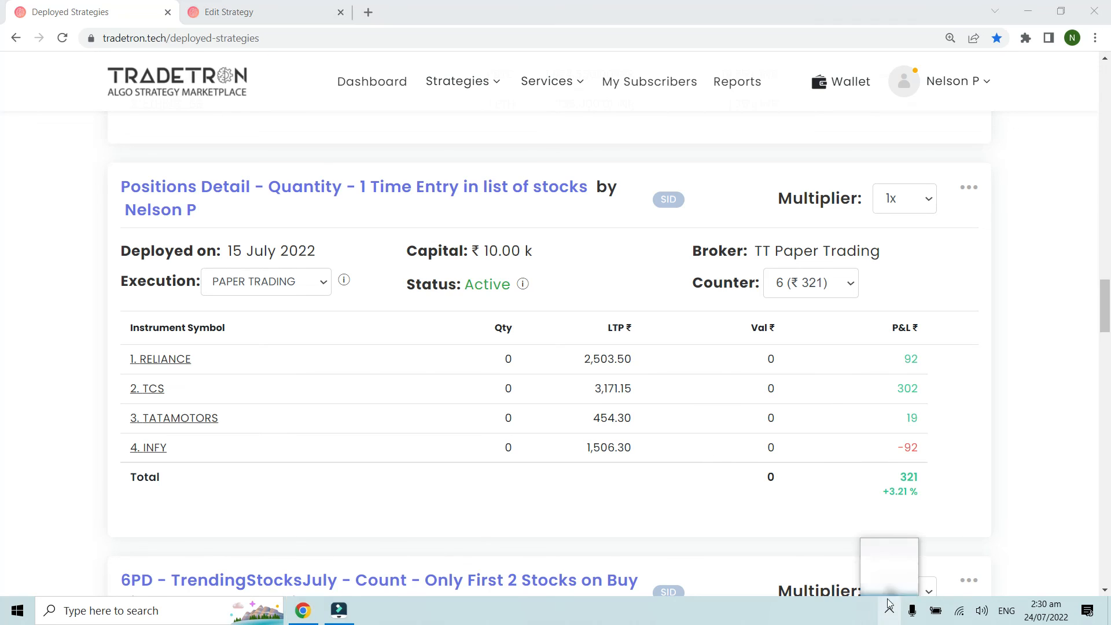